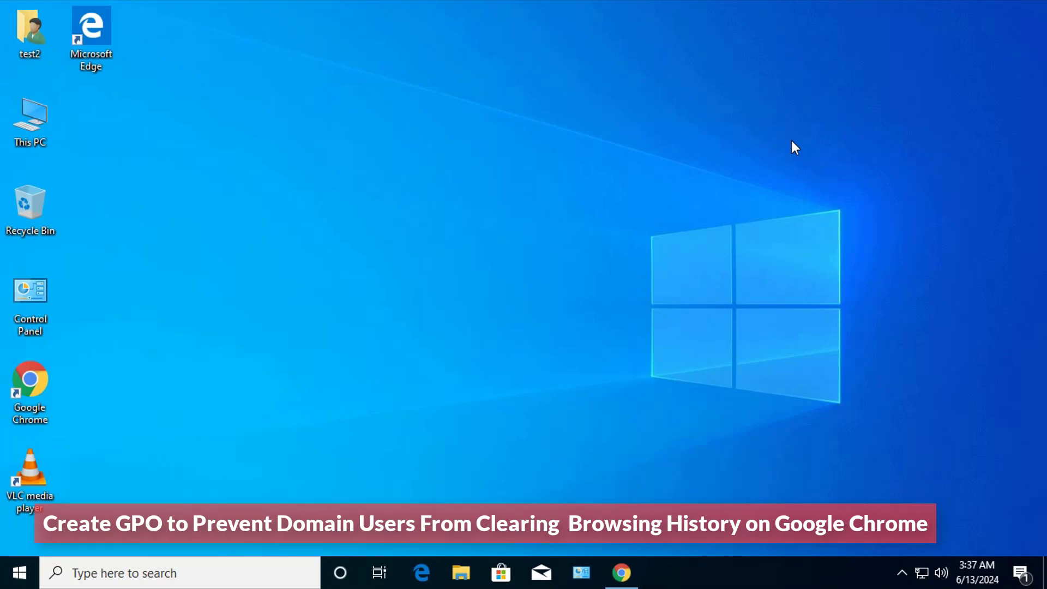
In Chrome, open Clear browsing data from History and toggle the Browsing history checkbox.
{"action": "left_click", "coordinate": [630, 572]}
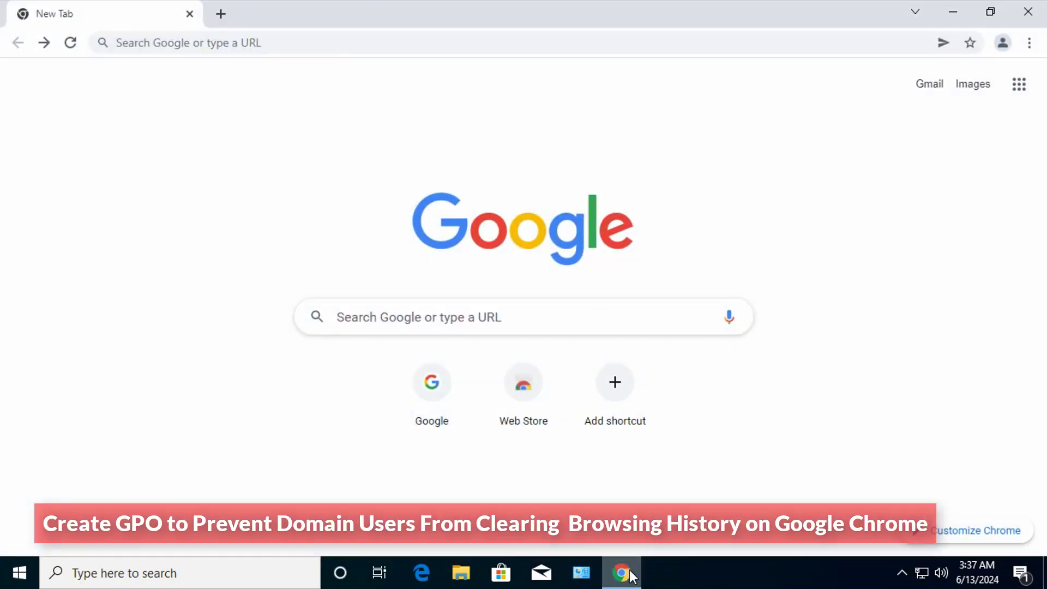
{"action": "left_click", "coordinate": [1028, 43]}
{"action": "mouse_move", "coordinate": [847, 133]}
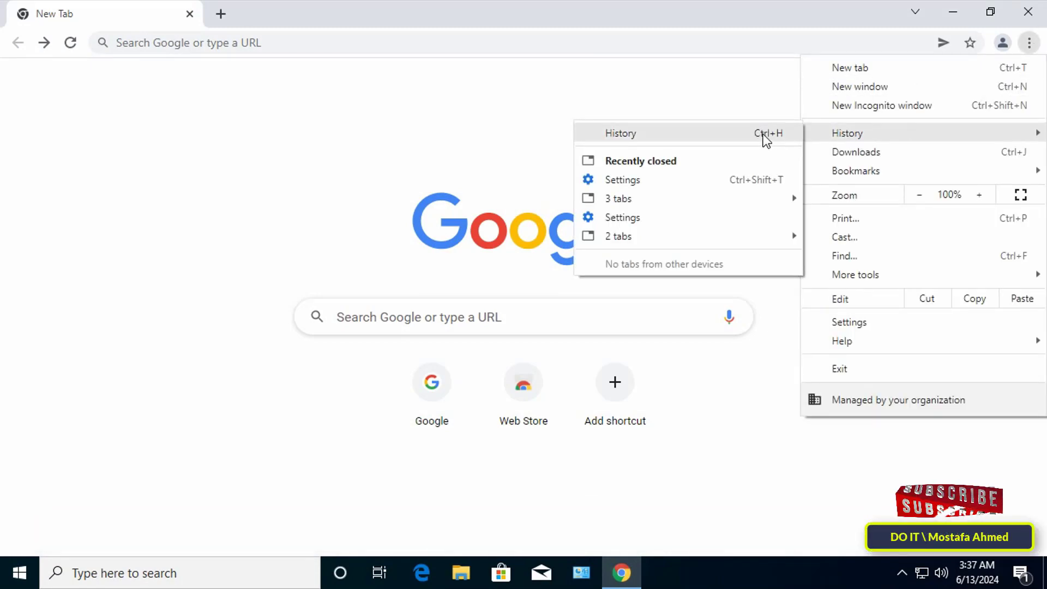
{"action": "left_click", "coordinate": [762, 136]}
{"action": "left_click", "coordinate": [93, 206]}
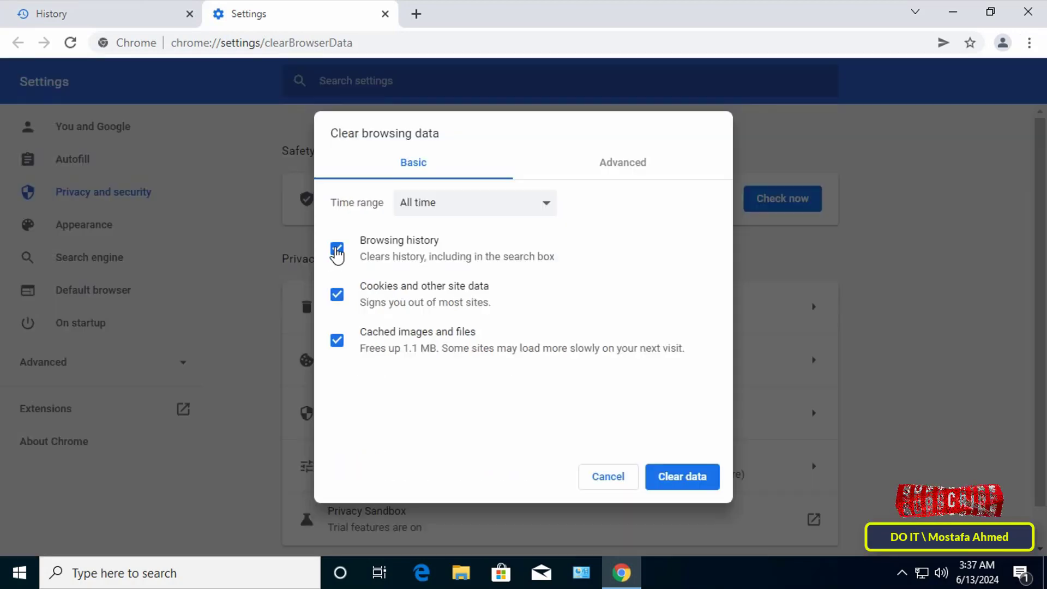
{"action": "left_click", "coordinate": [337, 249]}
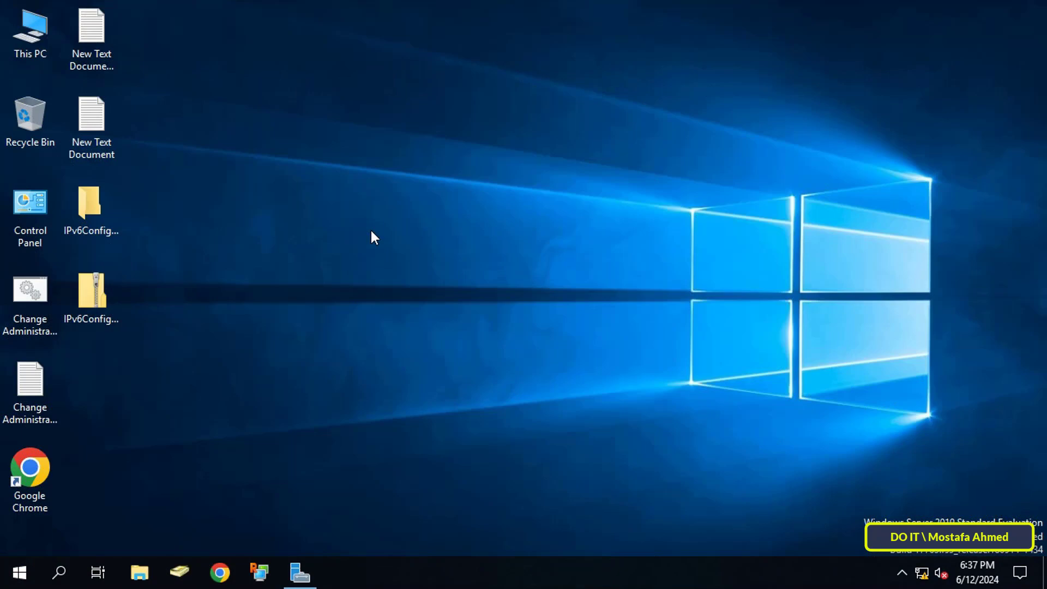
Launch Group Policy Management from Server Manager's Tools menu.
{"action": "left_click", "coordinate": [300, 572]}
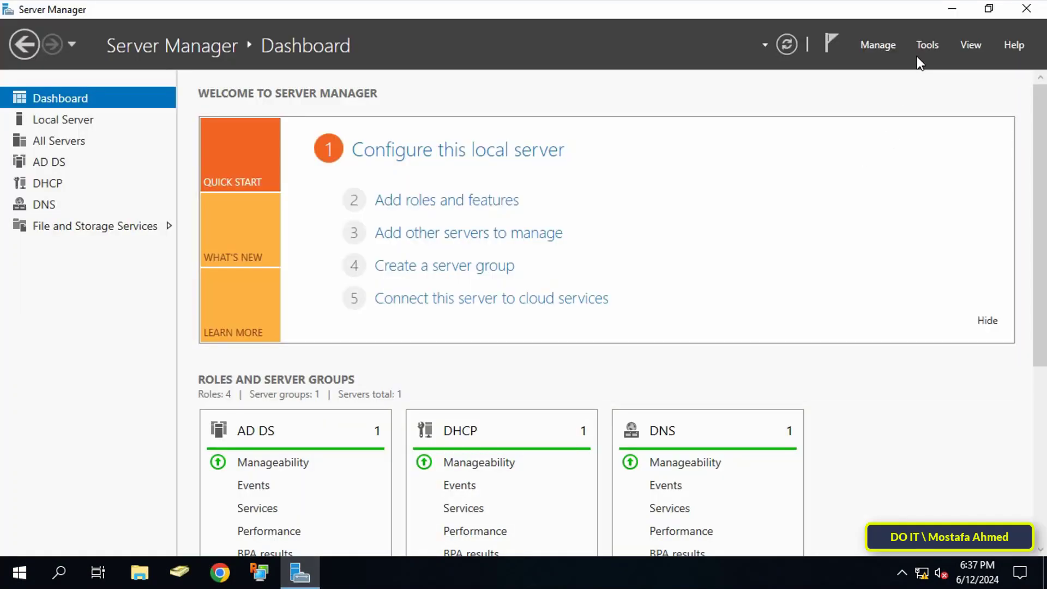
{"action": "left_click", "coordinate": [927, 45]}
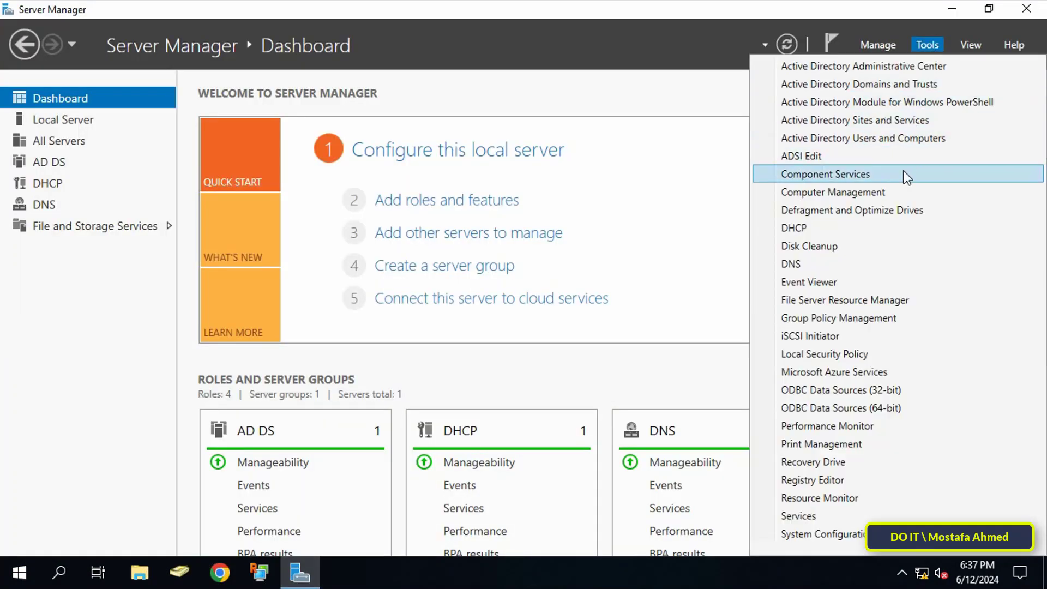
{"action": "left_click", "coordinate": [903, 325]}
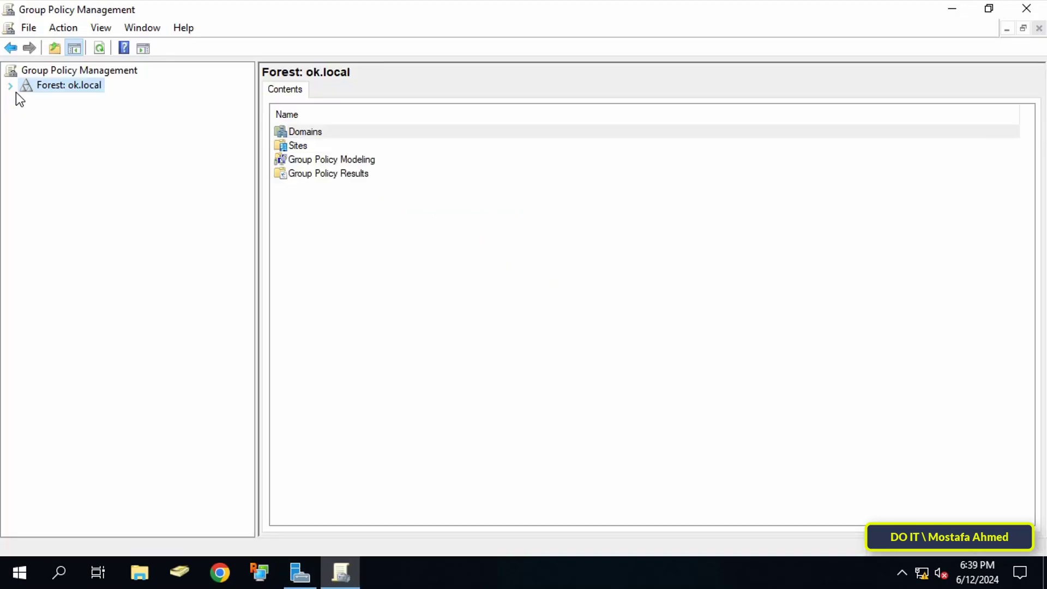
Expand the ok.local forest, Domains and ok.local, and open the Group Policy Objects context menu.
{"action": "left_click", "coordinate": [10, 86]}
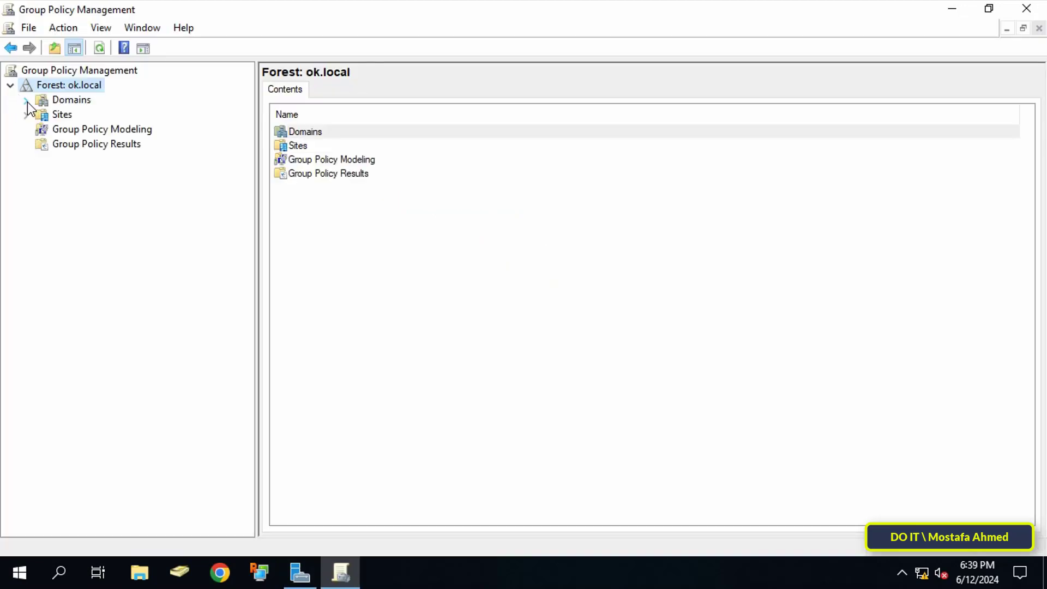
{"action": "left_click", "coordinate": [28, 100]}
{"action": "left_click", "coordinate": [40, 116]}
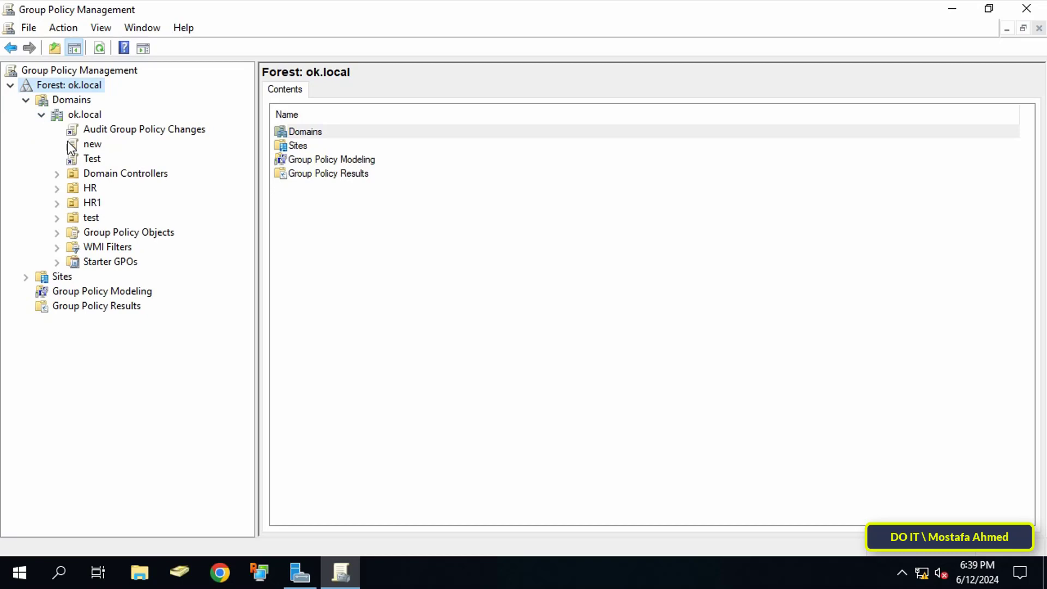
{"action": "right_click", "coordinate": [109, 232]}
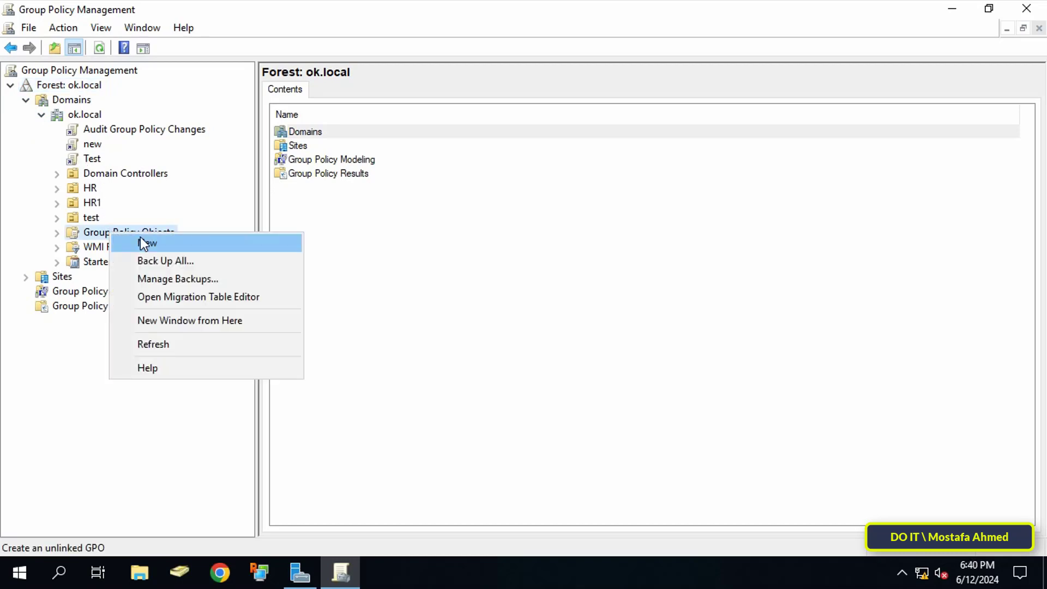
Create a new GPO named 'Prevent Users Form Delete Google History'.
{"action": "left_click", "coordinate": [143, 242]}
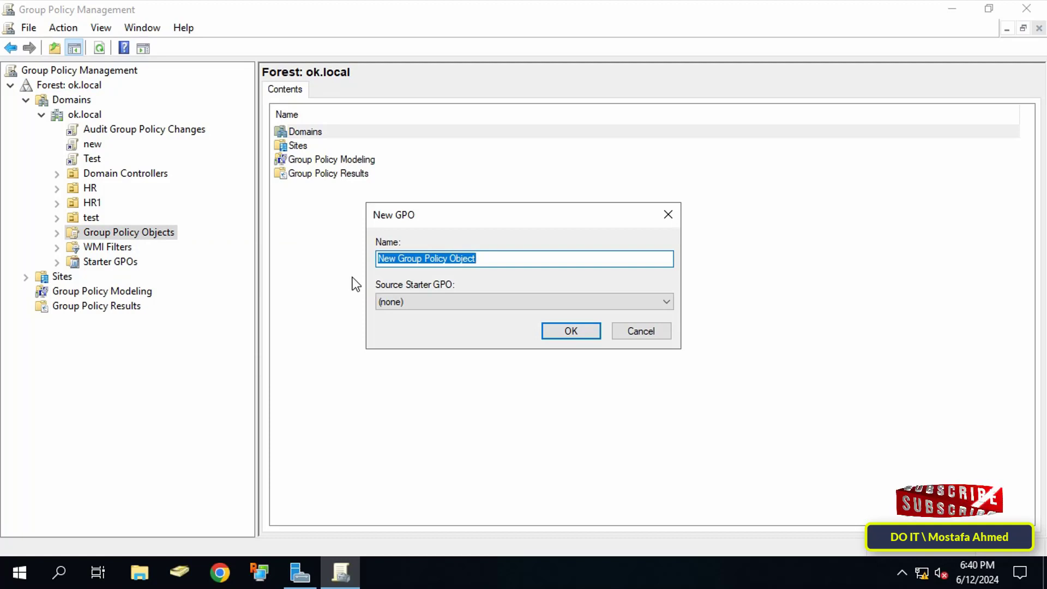
{"action": "type", "text": "Prevent Us"}
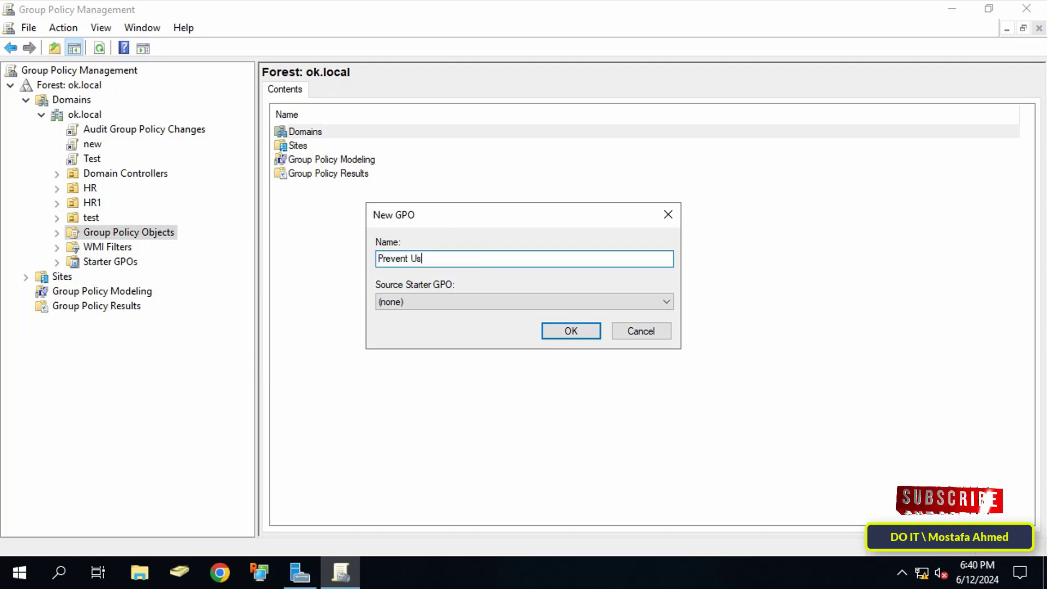
{"action": "type", "text": "ers Form De"}
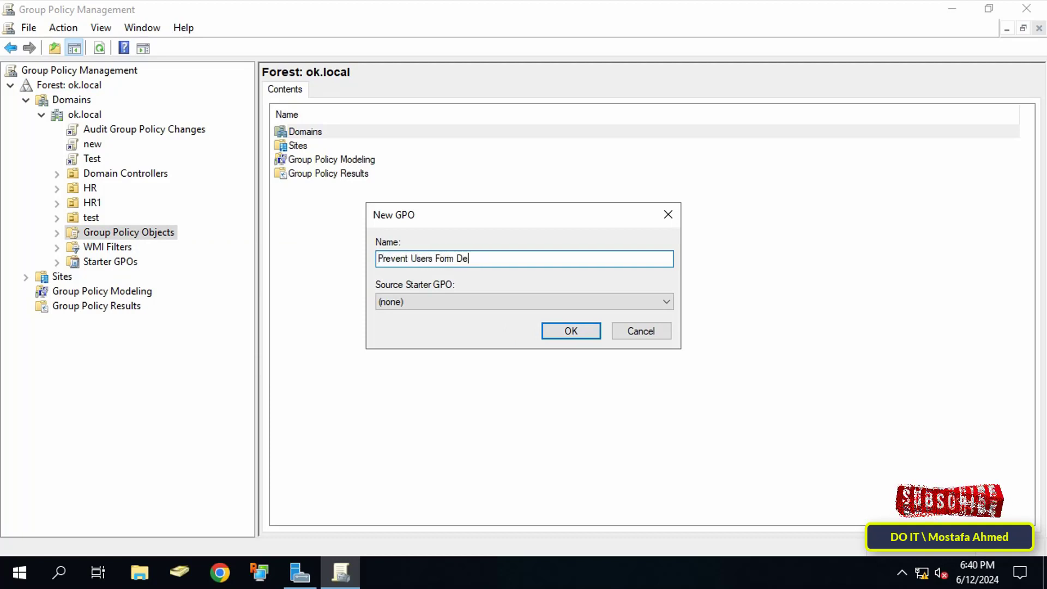
{"action": "type", "text": "lete Googl"}
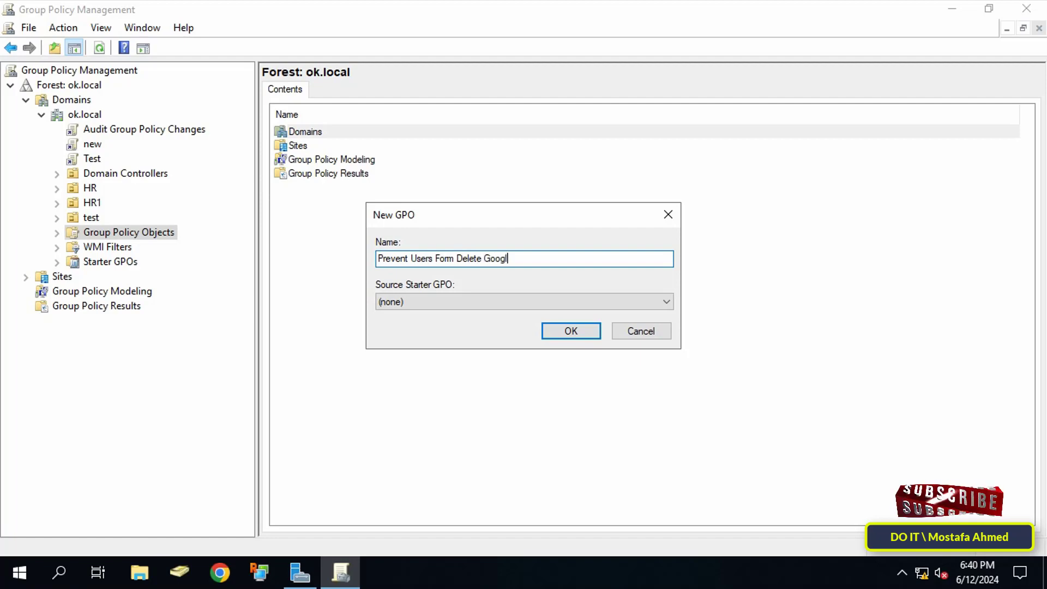
{"action": "type", "text": "e History"}
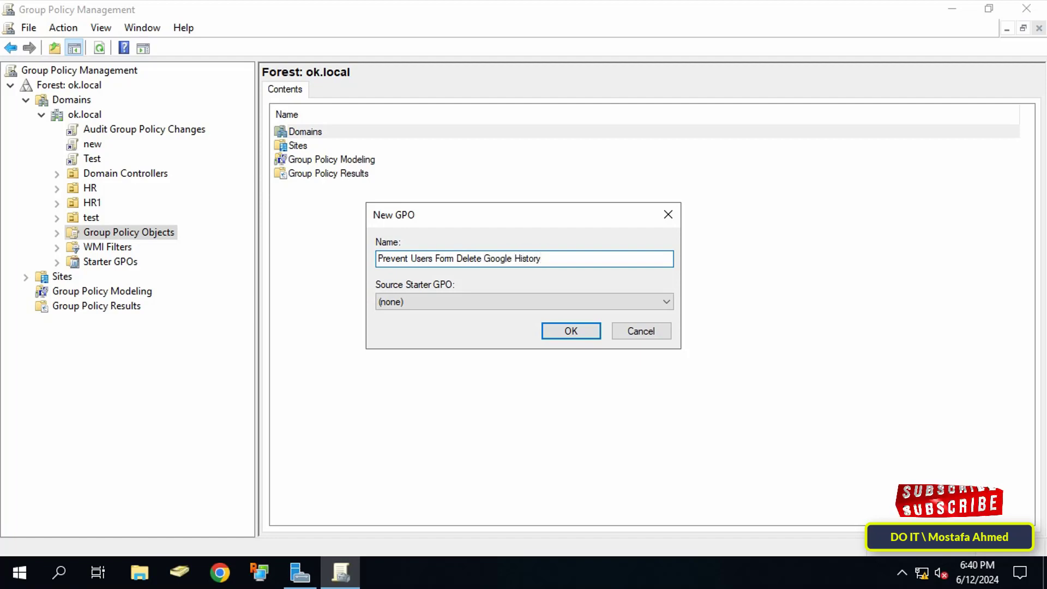
{"action": "key", "text": "Return"}
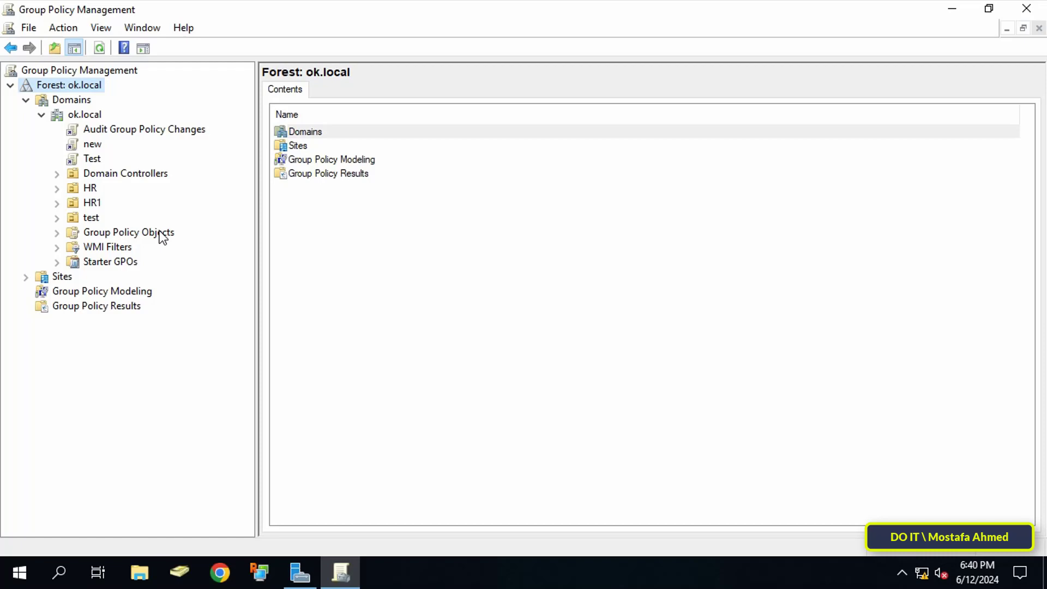
Open the 'Prevent Users From Delete Google History' GPO for editing from the Group Policy Objects list.
{"action": "left_click", "coordinate": [162, 234]}
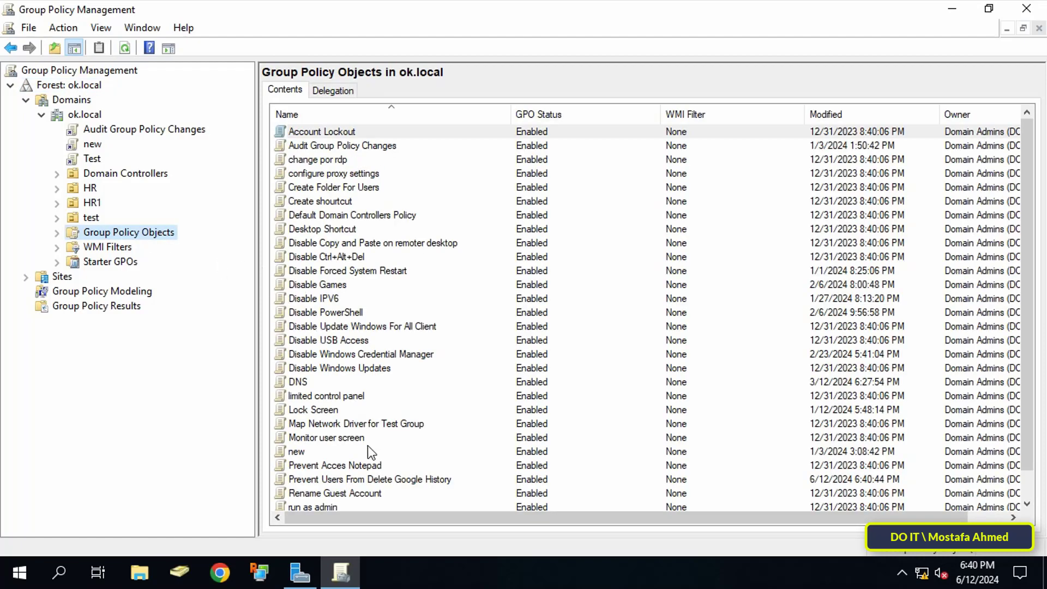
{"action": "left_click", "coordinate": [385, 478]}
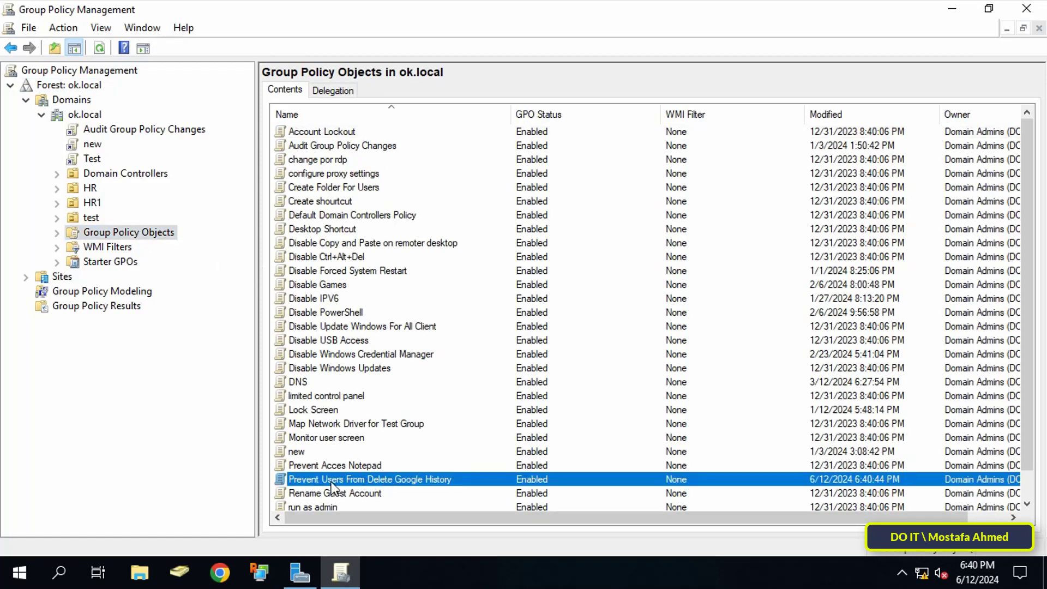
{"action": "right_click", "coordinate": [433, 478]}
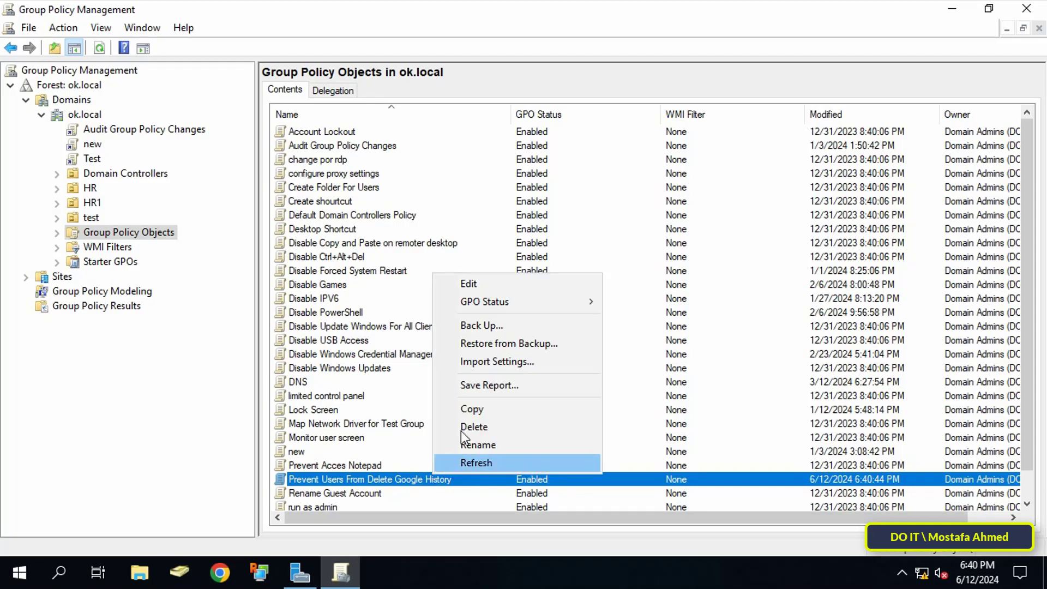
{"action": "left_click", "coordinate": [483, 284]}
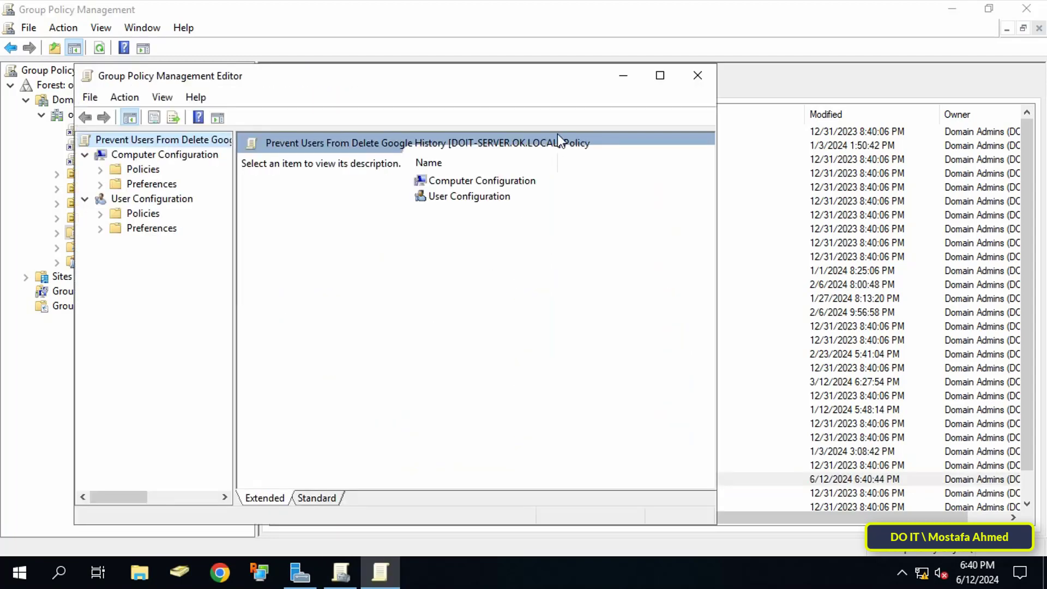
Maximize the editor and expand User Configuration > Policies > Administrative Templates to Classic Administrative Templates (ADM).
{"action": "left_click", "coordinate": [662, 79]}
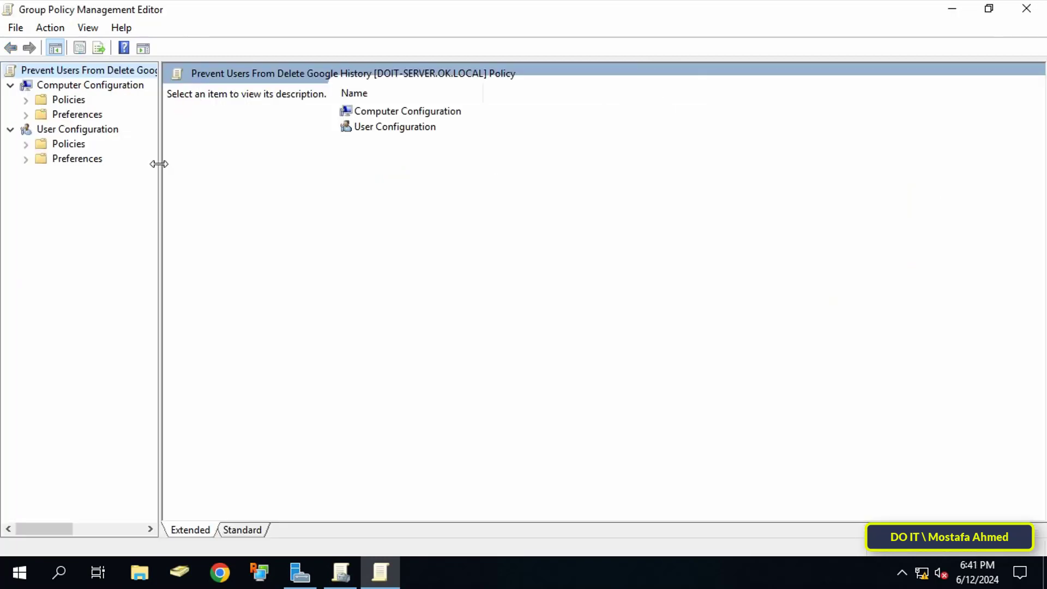
{"action": "left_click_drag", "start_coordinate": [159, 164], "coordinate": [221, 167]}
{"action": "left_click", "coordinate": [76, 133]}
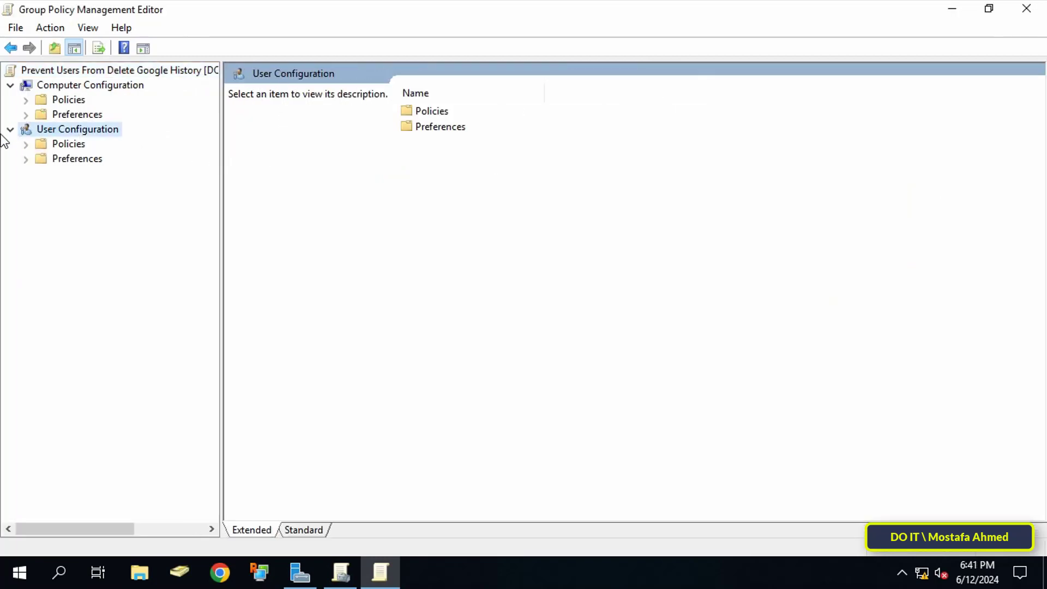
{"action": "left_click", "coordinate": [28, 145]}
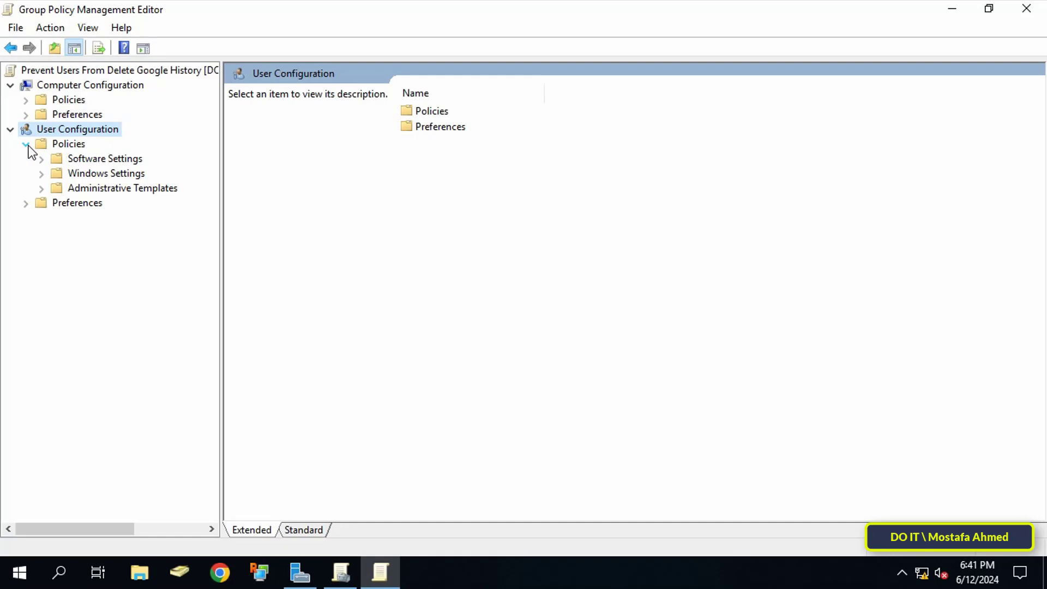
{"action": "left_click", "coordinate": [42, 189]}
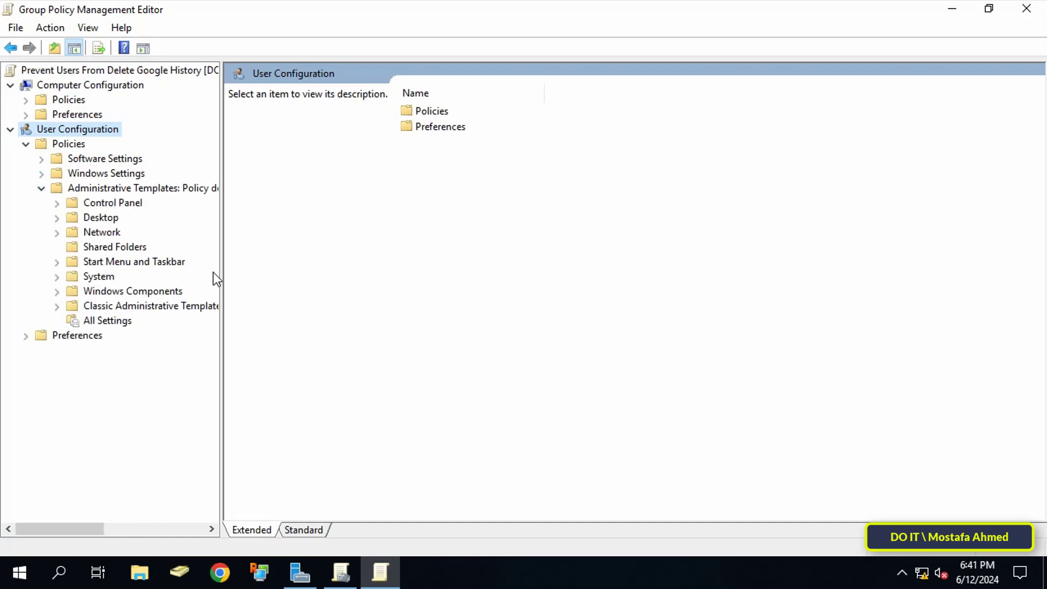
{"action": "left_click_drag", "start_coordinate": [222, 274], "coordinate": [293, 273]}
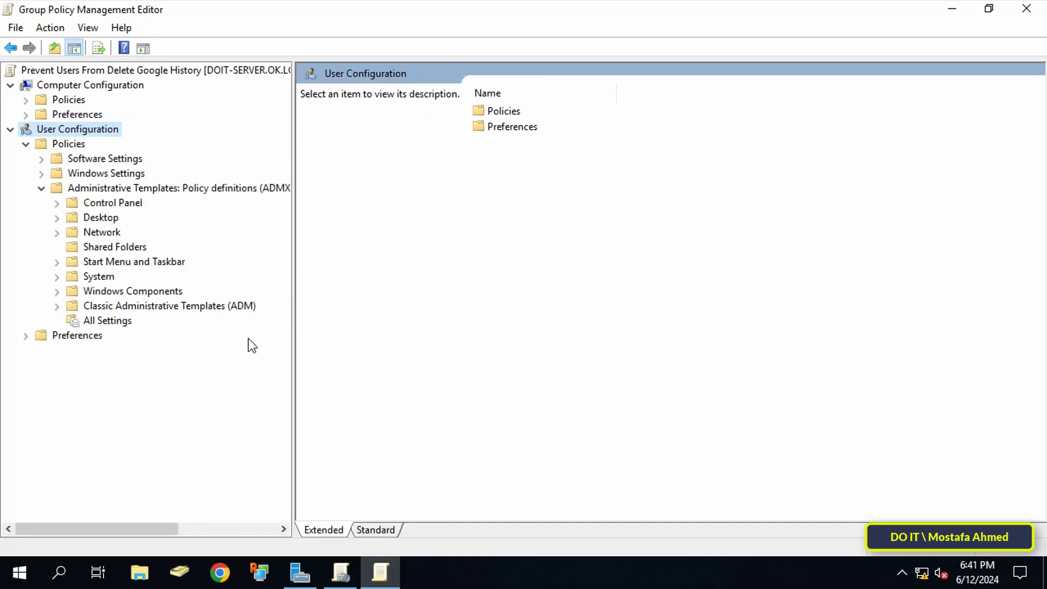
{"action": "left_click", "coordinate": [225, 309]}
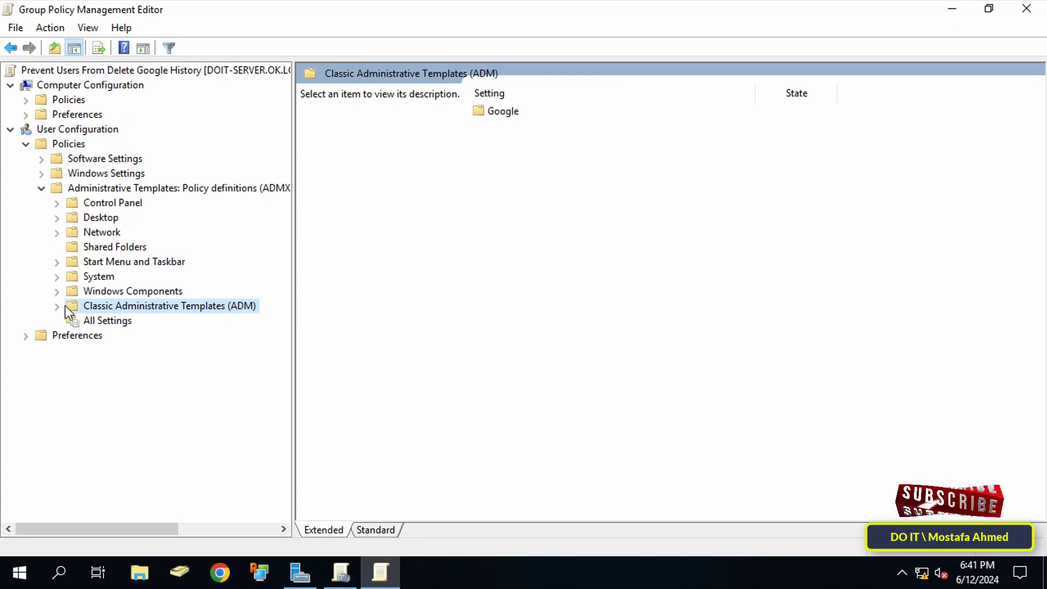
Expand Classic Administrative Templates > Google > Google Chrome and select 'Enable deleting browser and download history'.
{"action": "left_click", "coordinate": [57, 306]}
{"action": "left_click", "coordinate": [73, 321]}
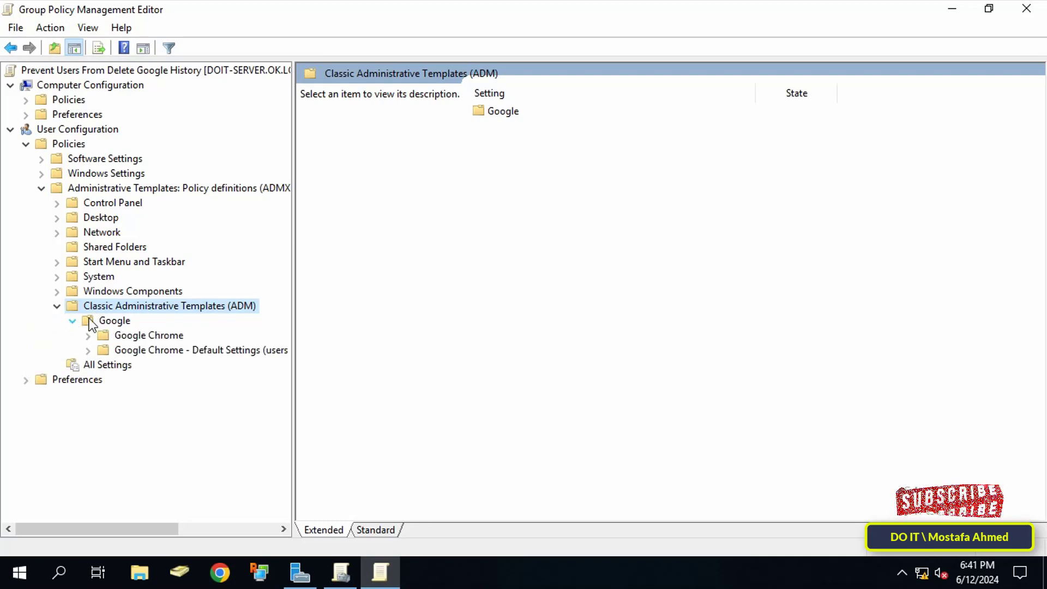
{"action": "left_click", "coordinate": [145, 335]}
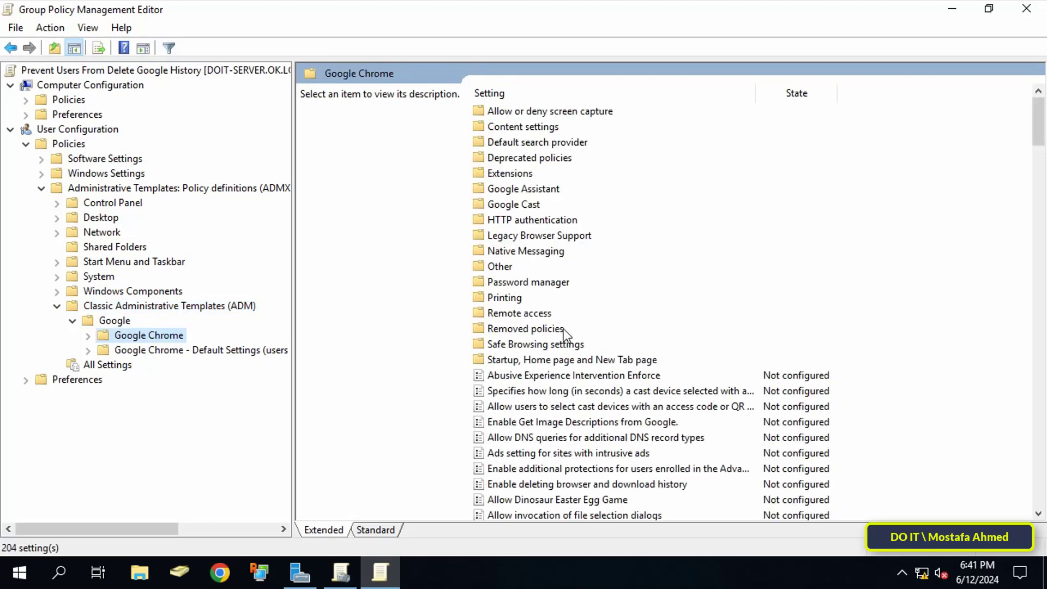
{"action": "scroll", "coordinate": [615, 344], "scroll_direction": "down", "scroll_amount": 1}
{"action": "scroll", "coordinate": [614, 344], "scroll_direction": "down", "scroll_amount": 1}
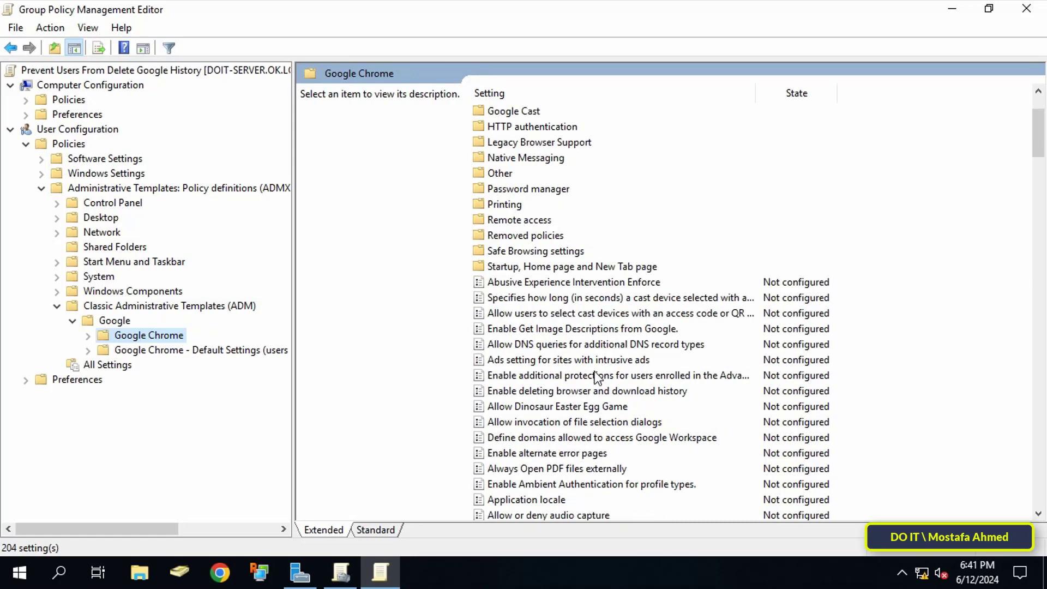
{"action": "left_click", "coordinate": [586, 394]}
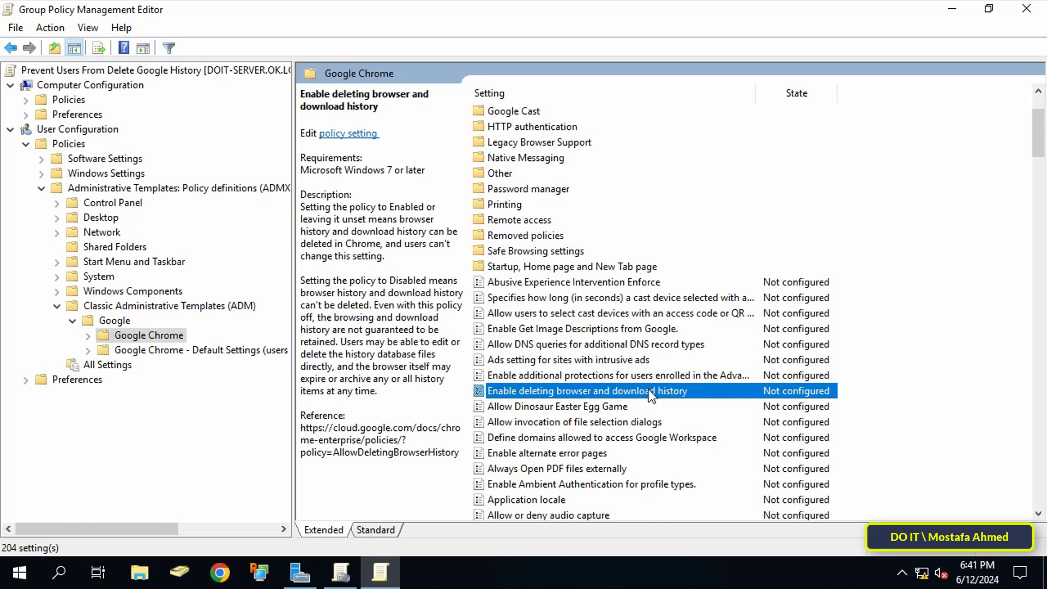
Set 'Enable deleting browser and download history' to Disabled and apply it.
{"action": "double_click", "coordinate": [650, 393]}
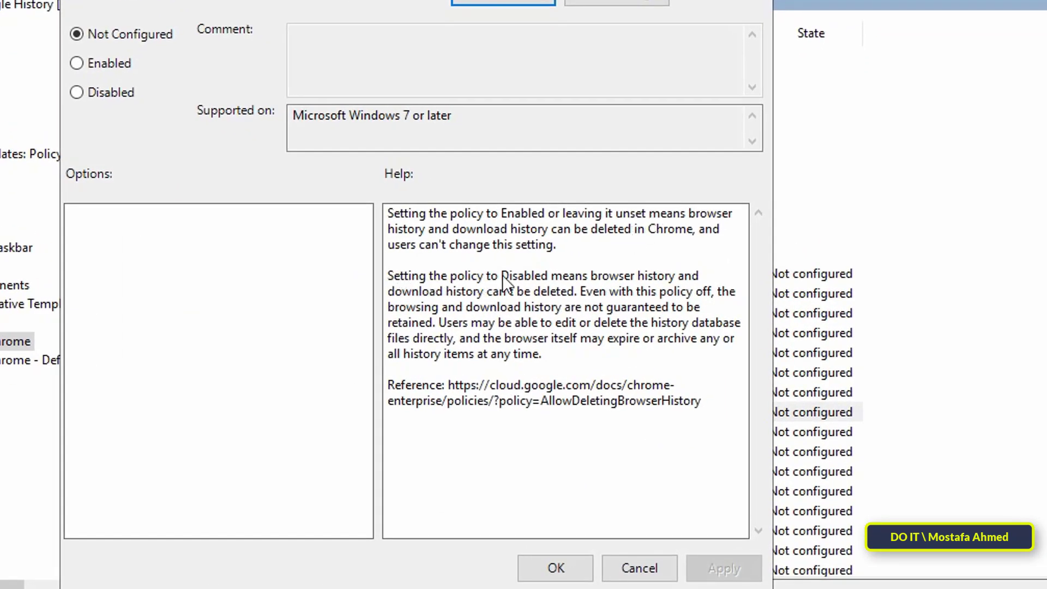
{"action": "left_click_drag", "start_coordinate": [502, 276], "coordinate": [588, 278]}
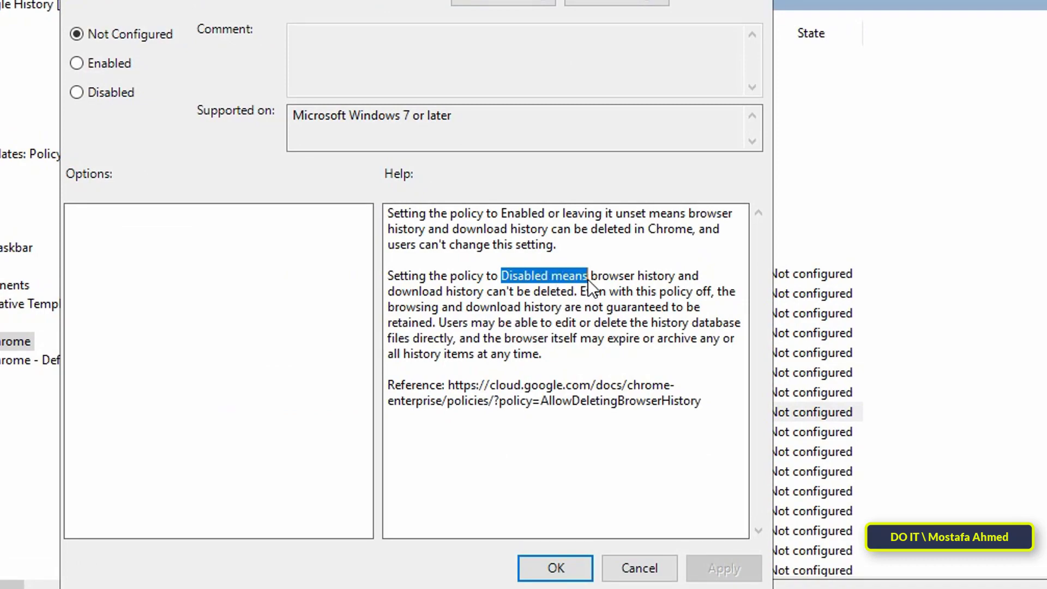
{"action": "mouse_move", "coordinate": [679, 275]}
{"action": "left_mouse_down"}
{"action": "mouse_move", "coordinate": [555, 293]}
{"action": "mouse_move", "coordinate": [577, 292]}
{"action": "left_mouse_up"}
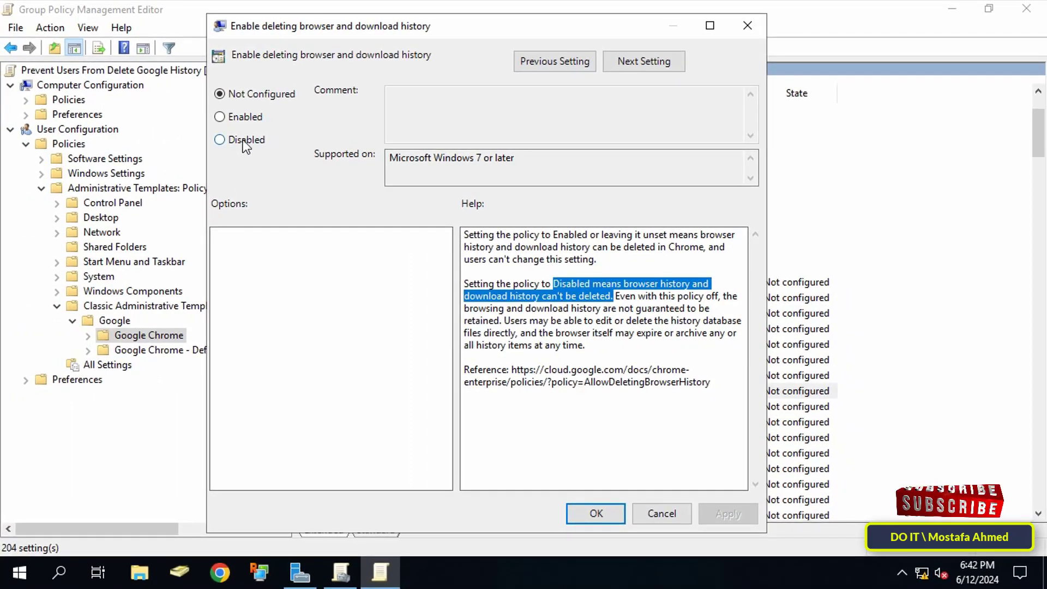
{"action": "left_click", "coordinate": [243, 140]}
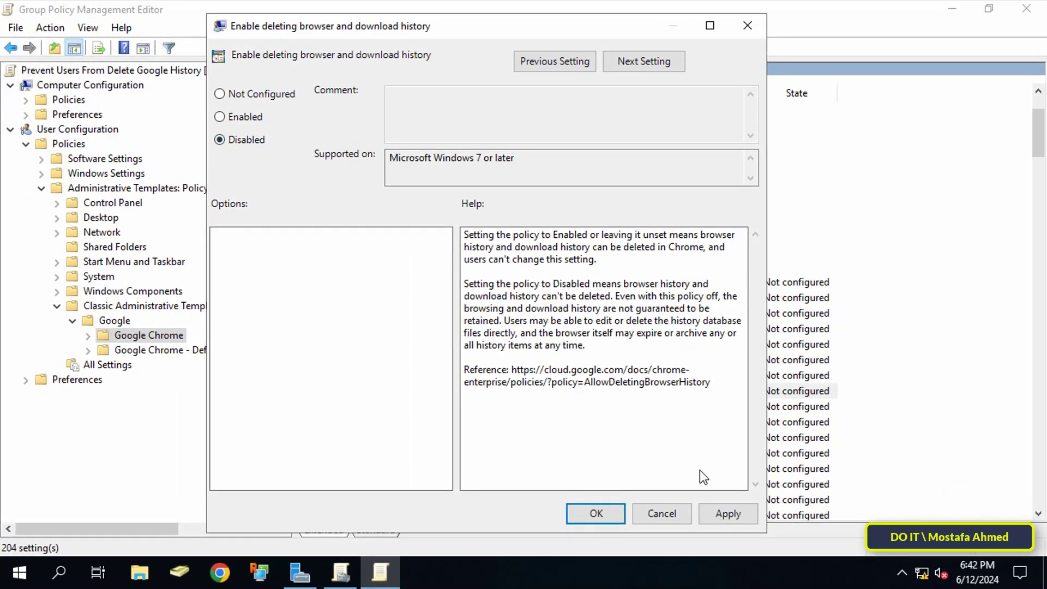
{"action": "left_click", "coordinate": [727, 504]}
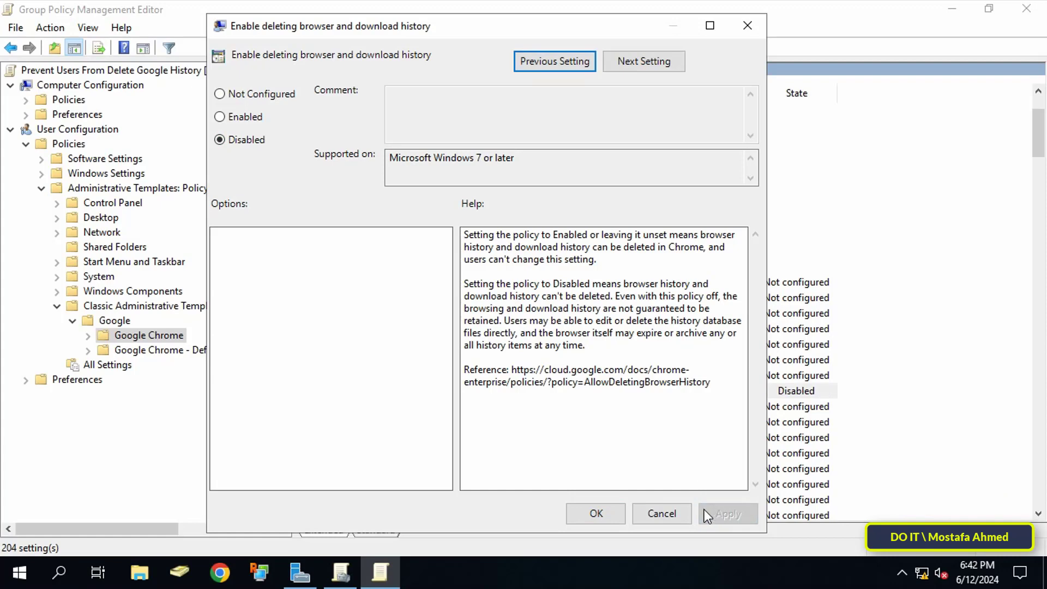
{"action": "left_click", "coordinate": [596, 513]}
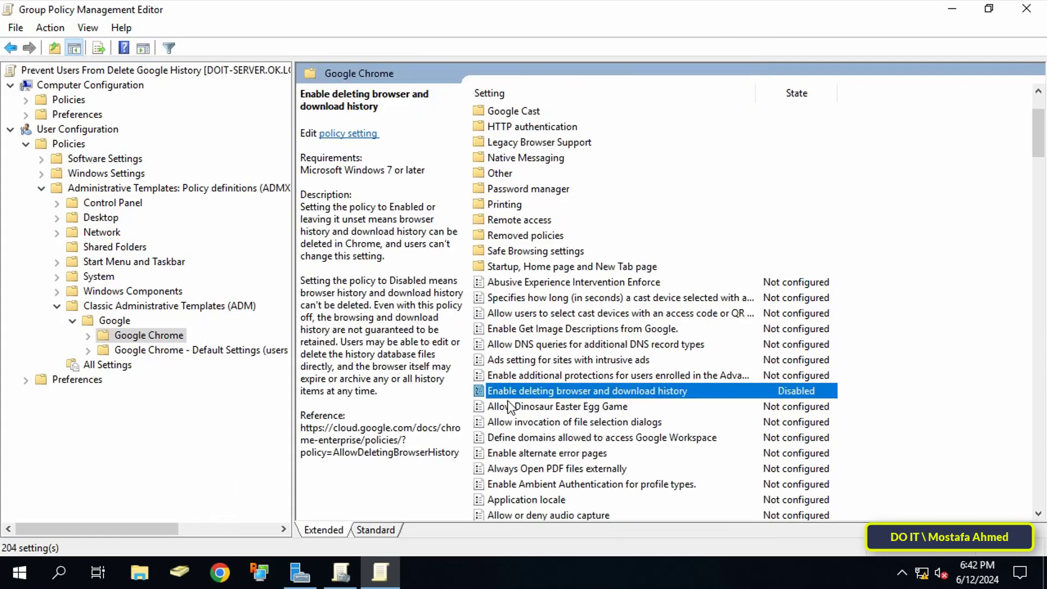
Close the editor, link 'Prevent Users From Delete Google History' to the test OU, and dismiss Chrome's dialog.
{"action": "left_click", "coordinate": [1026, 8]}
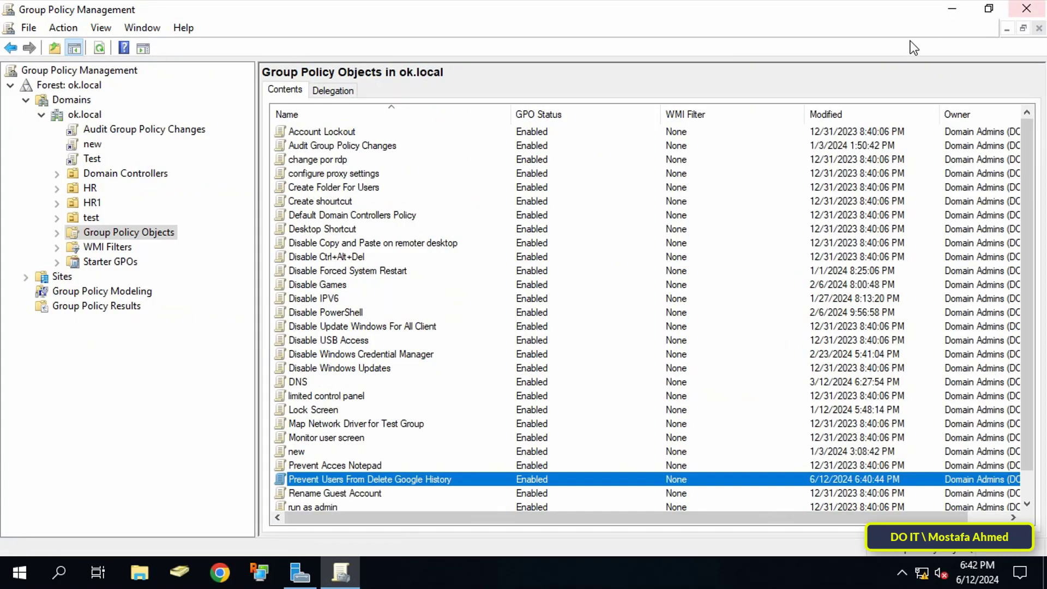
{"action": "left_click", "coordinate": [91, 219]}
{"action": "right_click", "coordinate": [91, 221]}
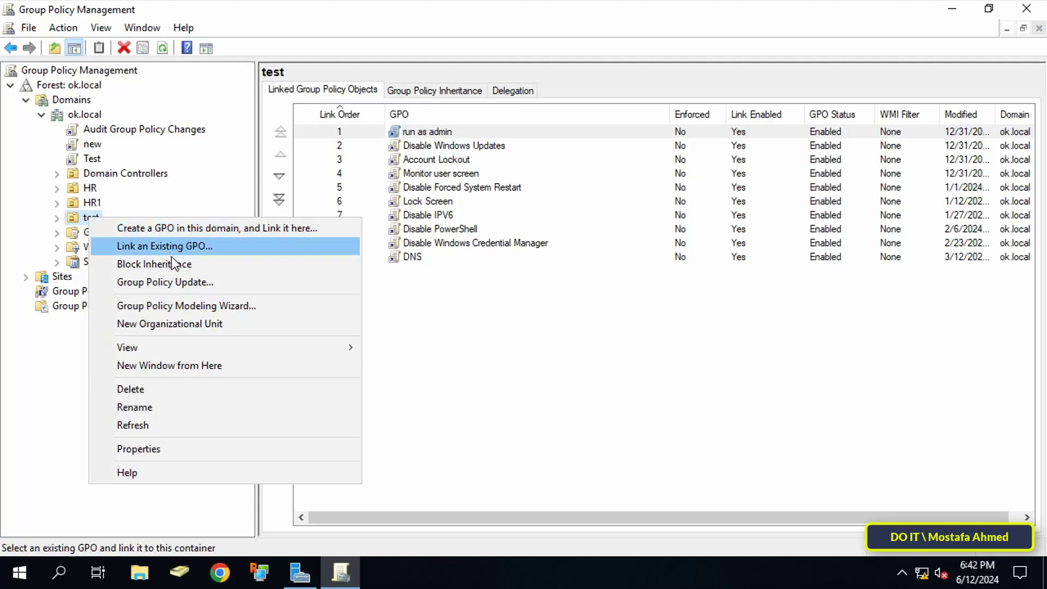
{"action": "left_click", "coordinate": [183, 245]}
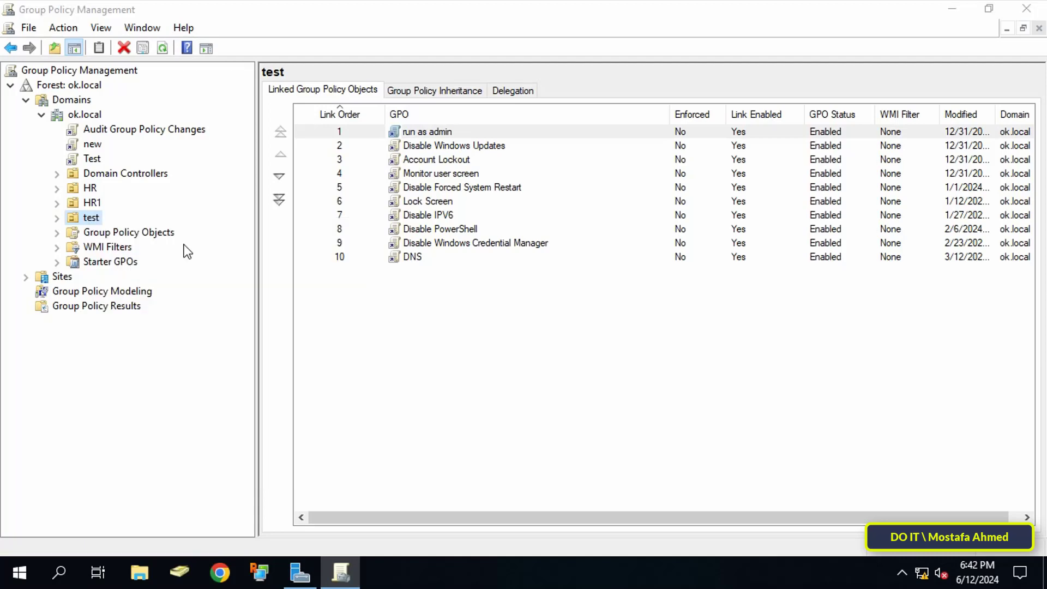
{"action": "scroll", "coordinate": [554, 334], "scroll_direction": "down", "scroll_amount": 4}
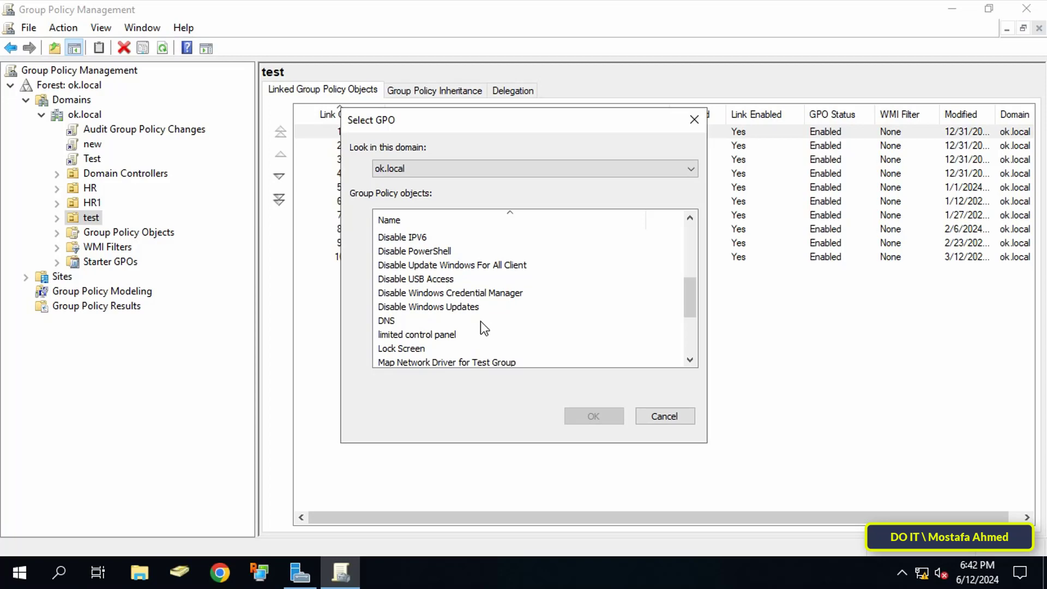
{"action": "scroll", "coordinate": [481, 322], "scroll_direction": "down", "scroll_amount": 1}
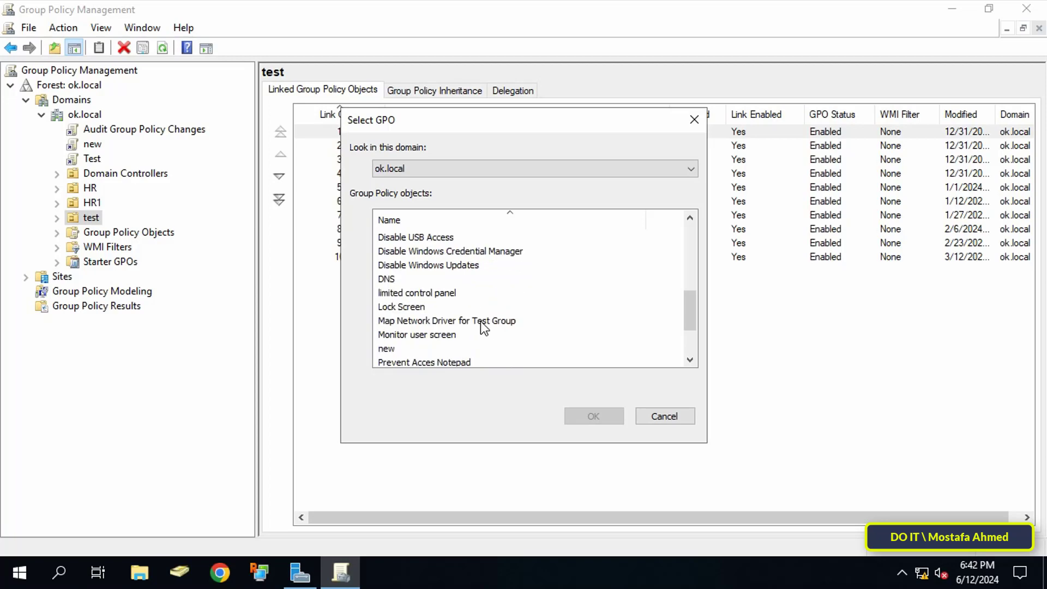
{"action": "scroll", "coordinate": [481, 323], "scroll_direction": "down", "scroll_amount": 2}
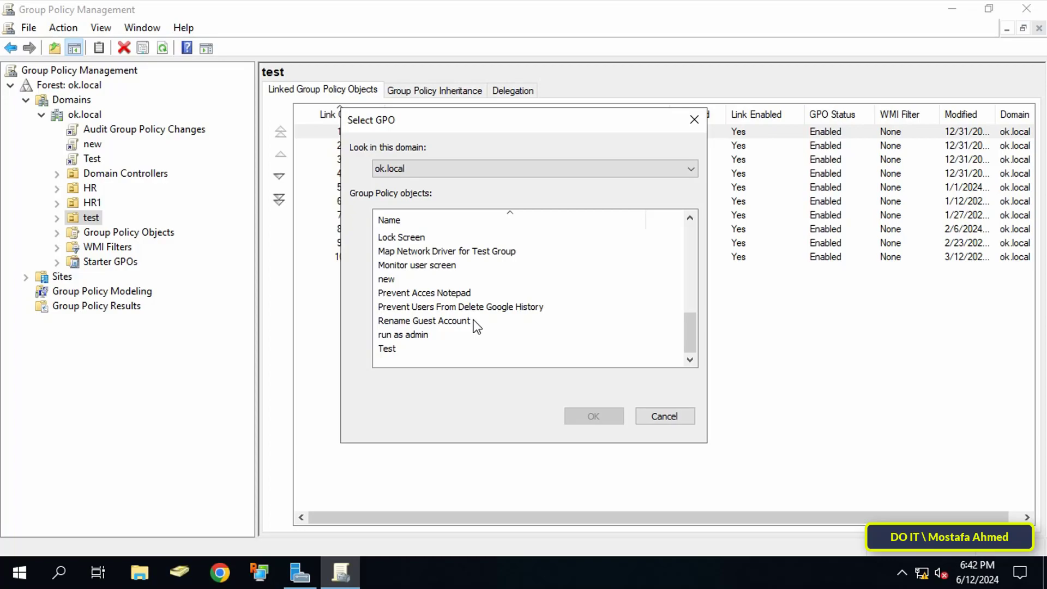
{"action": "left_click", "coordinate": [466, 310]}
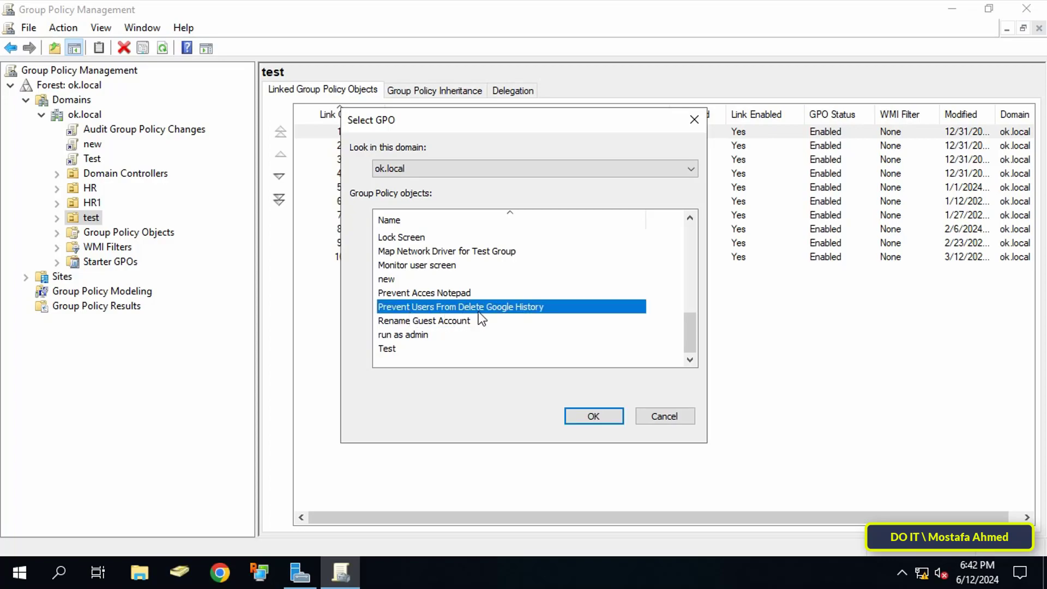
{"action": "left_click", "coordinate": [601, 415]}
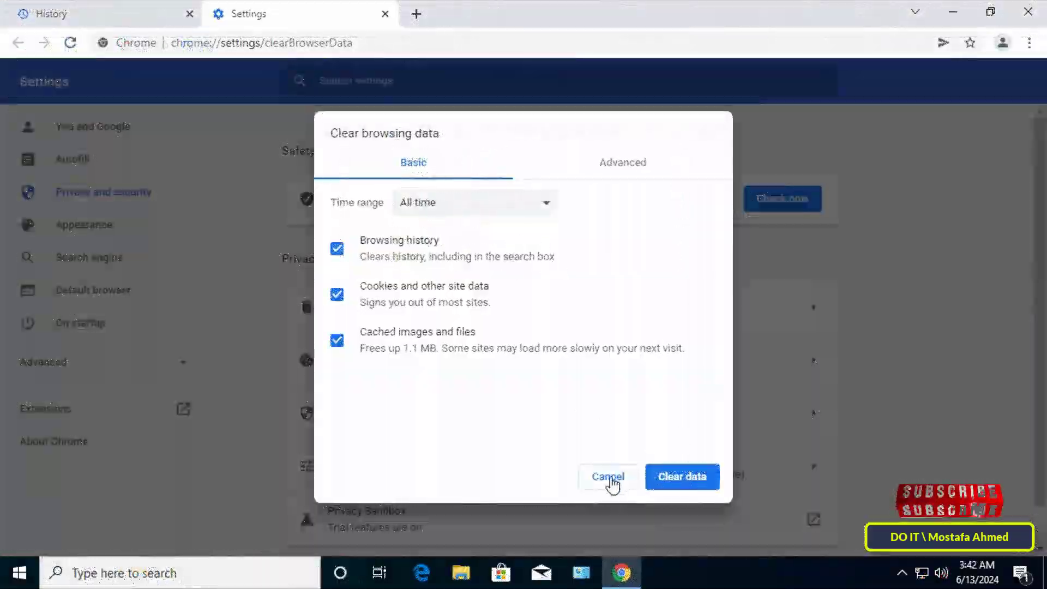
{"action": "left_click", "coordinate": [607, 477]}
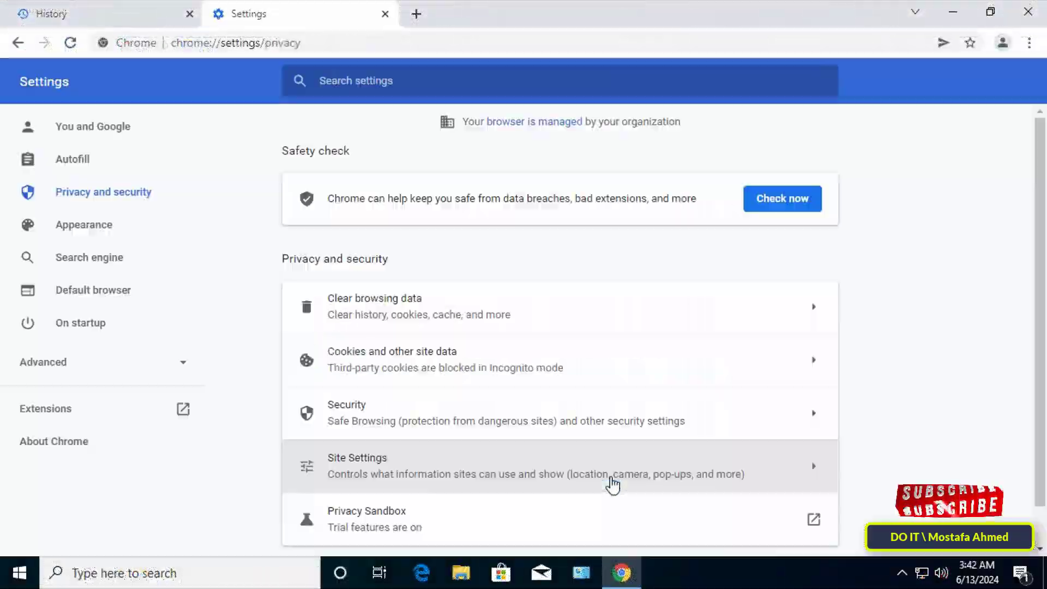
Run gpupdate /force in Command Prompt on the client.
{"action": "left_click", "coordinate": [951, 16]}
{"action": "left_click", "coordinate": [257, 577]}
{"action": "type", "text": "command pr"}
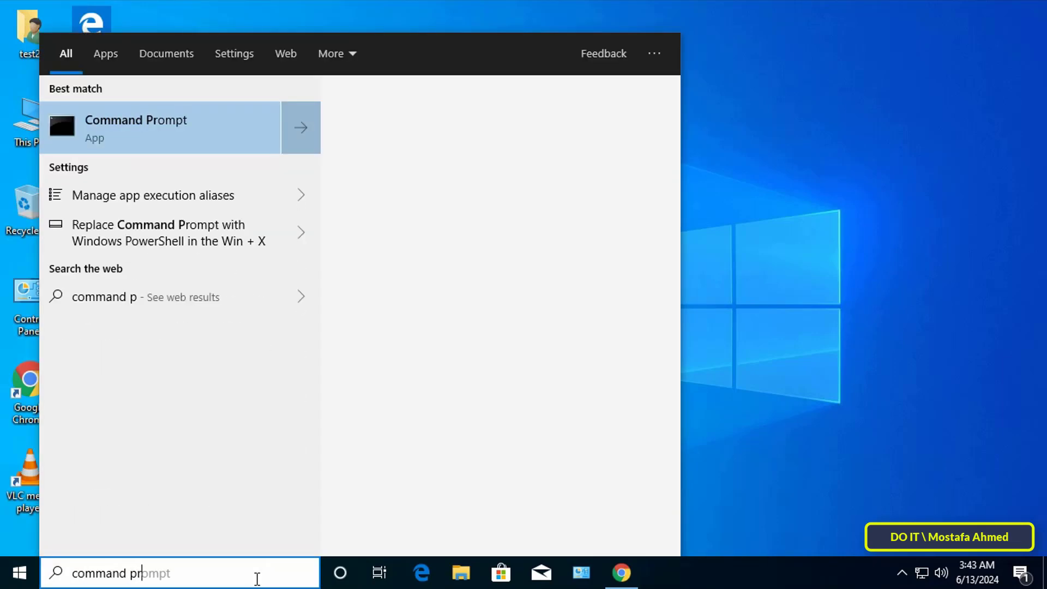
{"action": "type", "text": "om"}
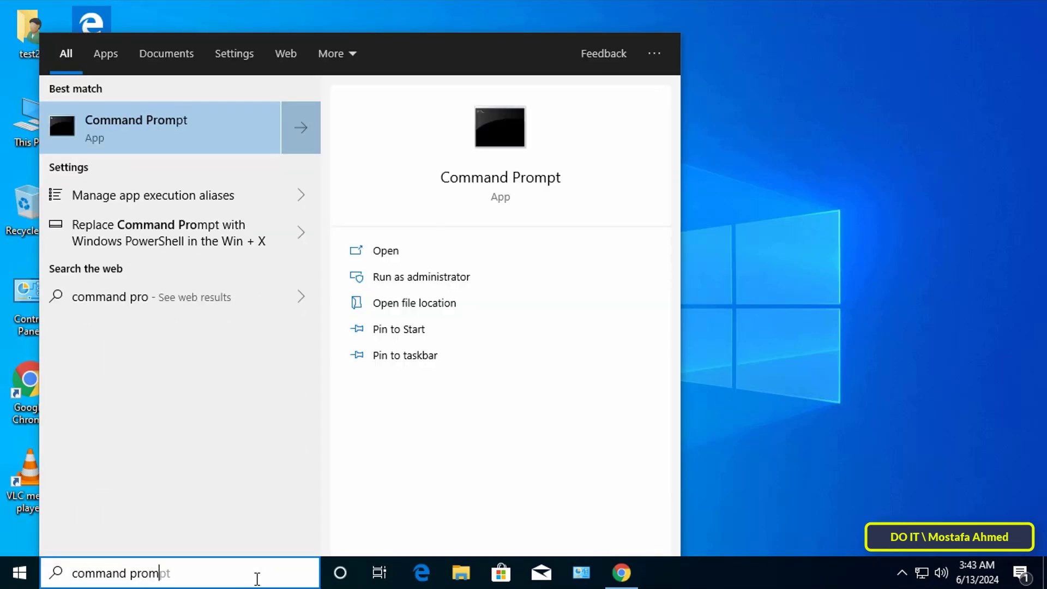
{"action": "type", "text": "pt"}
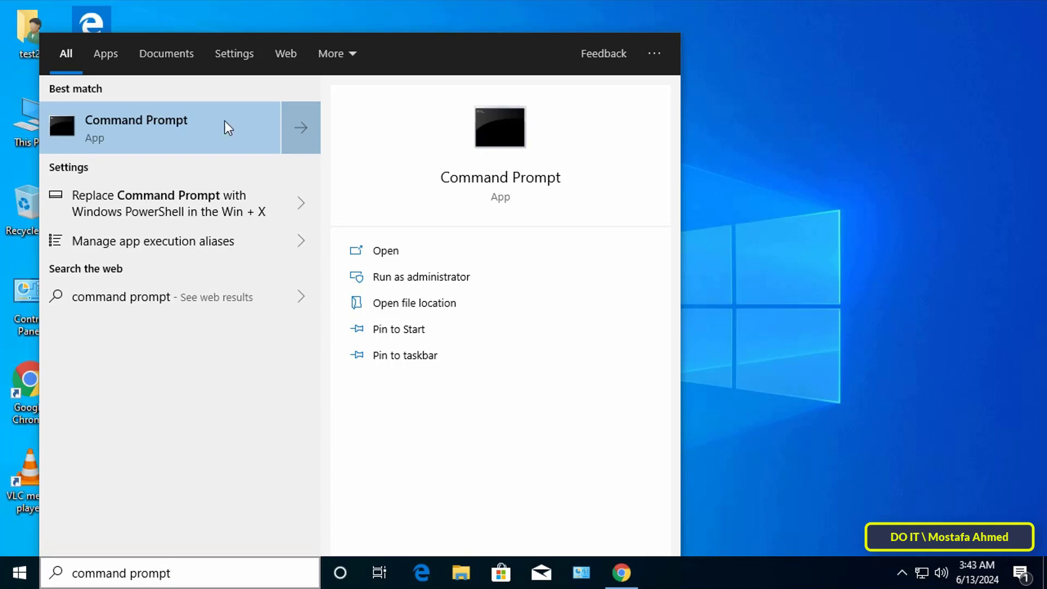
{"action": "left_click", "coordinate": [225, 121]}
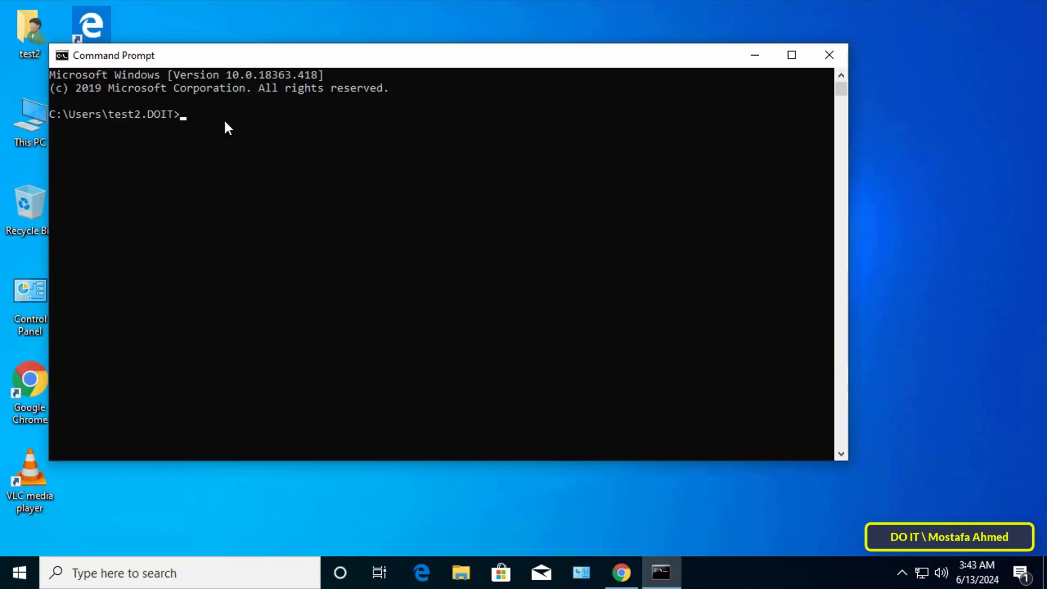
{"action": "type", "text": "gpupda"}
{"action": "type", "text": "te /"}
{"action": "type", "text": "force"}
{"action": "key", "text": "Return"}
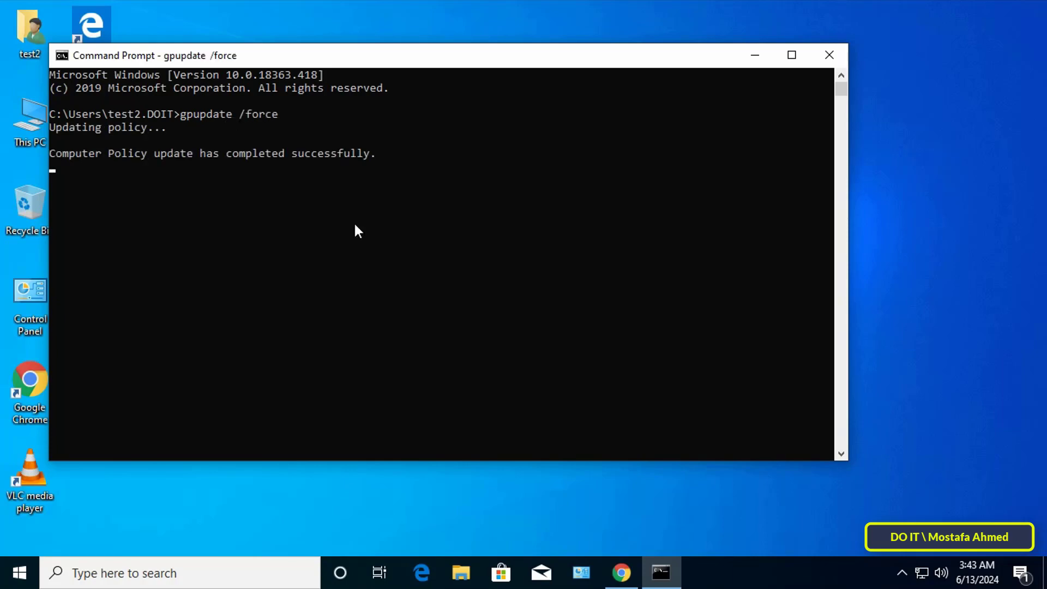
Restart Chrome after the gpupdate refresh and bring up Clear browsing data from the History page.
{"action": "left_click", "coordinate": [833, 56]}
{"action": "left_click", "coordinate": [623, 573]}
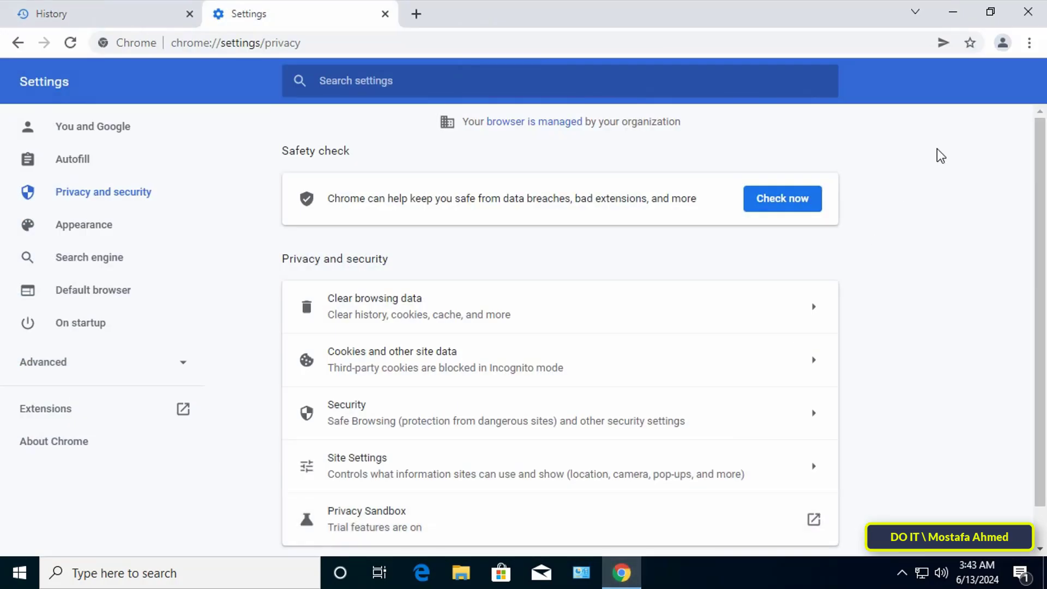
{"action": "left_click", "coordinate": [1029, 15]}
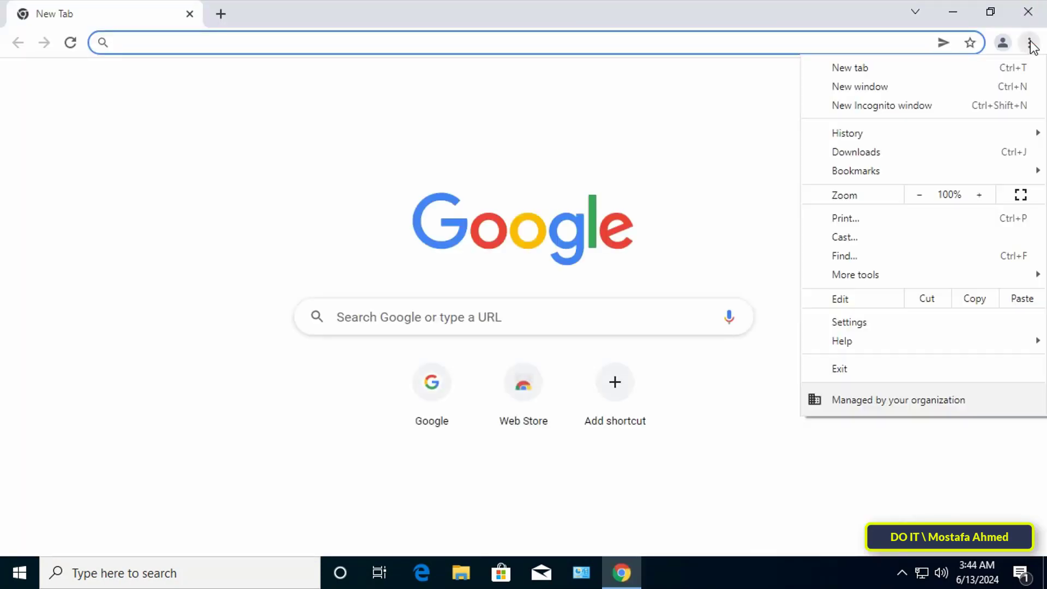
{"action": "mouse_move", "coordinate": [847, 133]}
{"action": "left_click", "coordinate": [729, 137]}
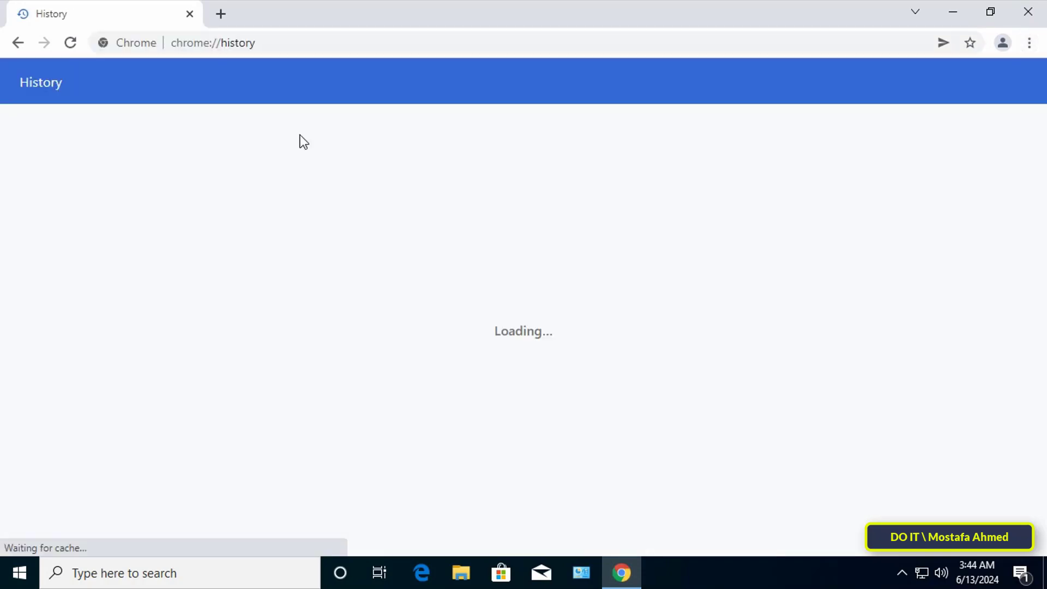
{"action": "left_click", "coordinate": [83, 203]}
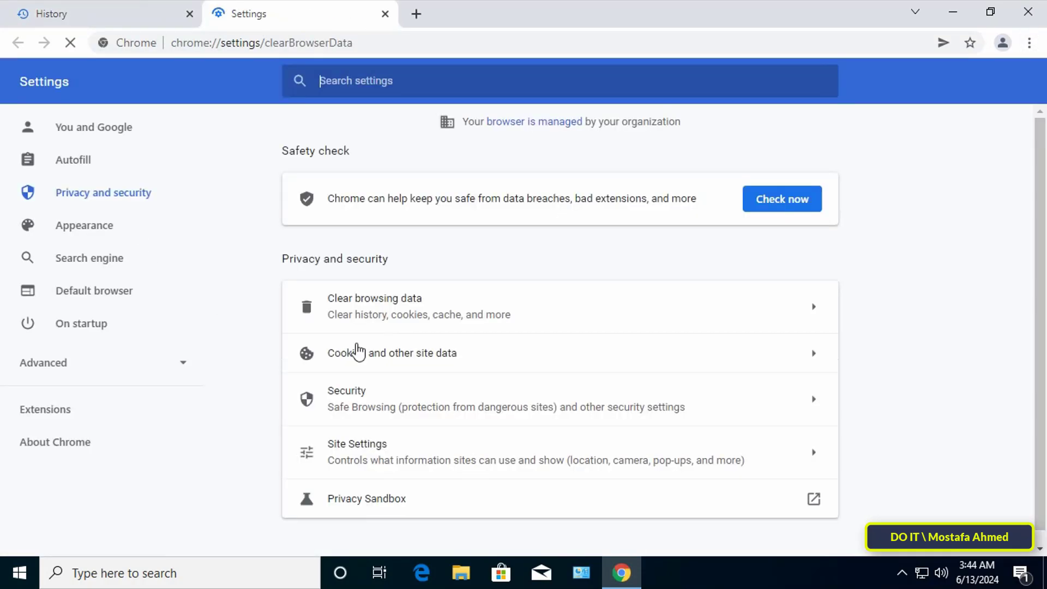